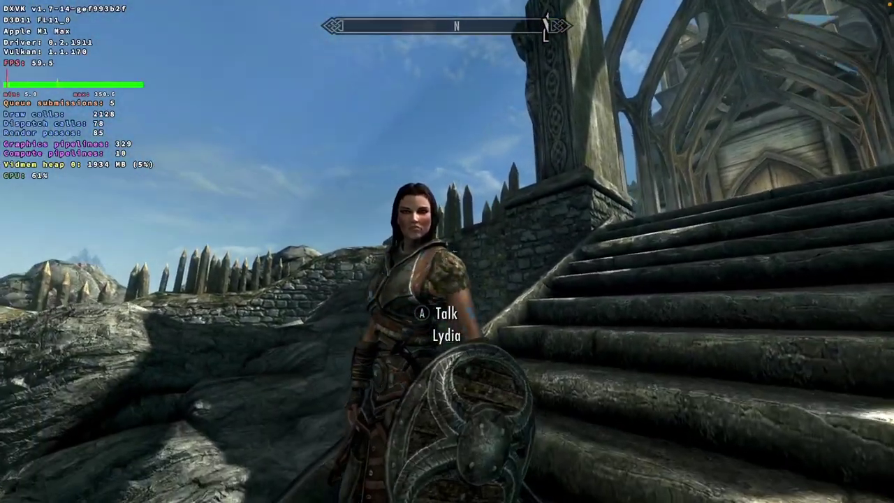
# Talk to Lydia in Skyrim, browse her dialogue options, then leave the conversation
pyautogui.press('e')
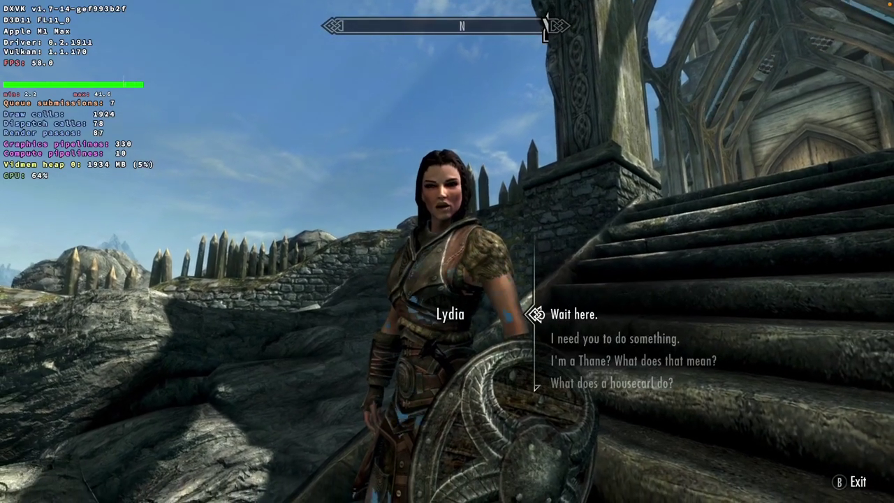
pyautogui.press('Down')
pyautogui.press('Up')
pyautogui.press('Tab')
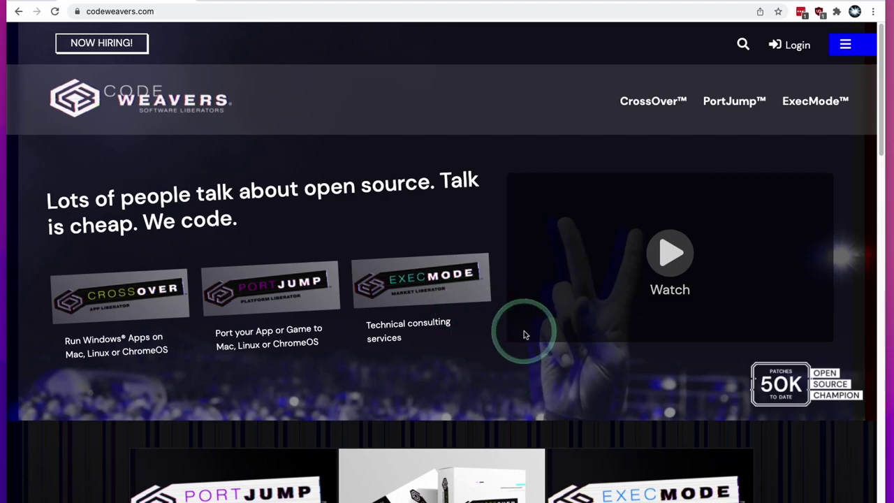
# Apply the APPLEGAMINGWIKI promo (CrossOver+ £36.00), then start the CrossOver Mac 21.1.0 trial download
pyautogui.scroll(-3, 525, 335)
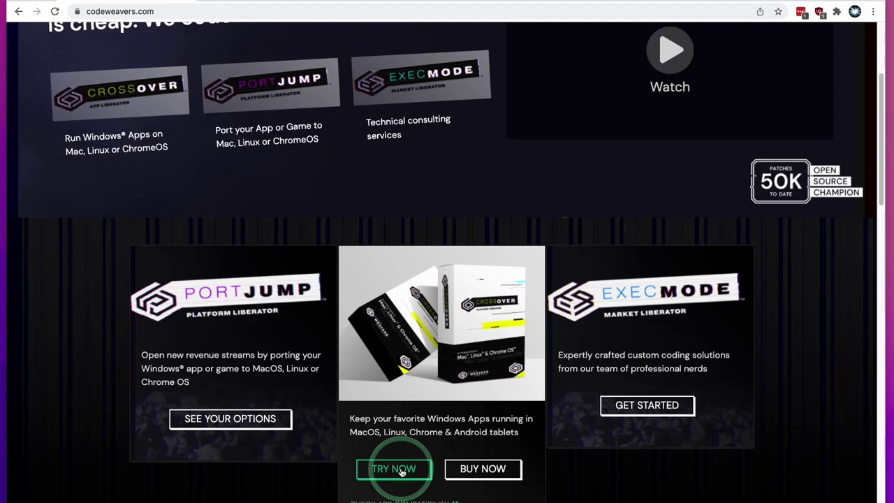
pyautogui.click(487, 474)
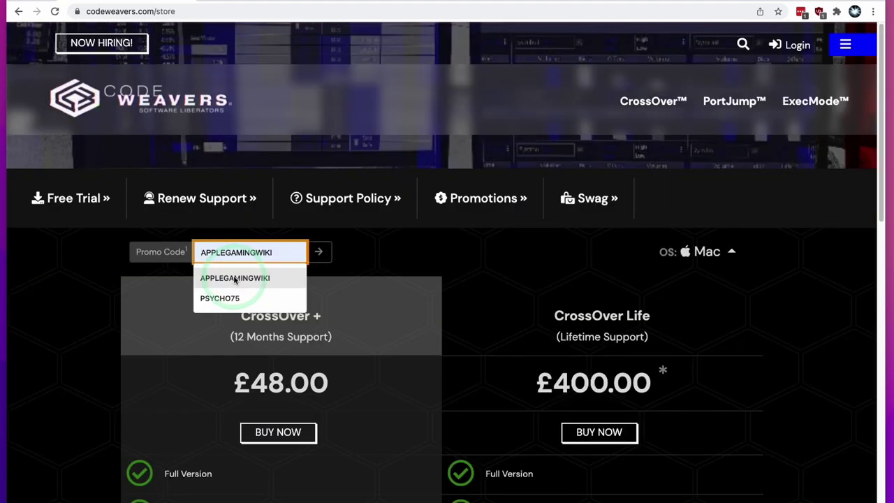
pyautogui.click(235, 278)
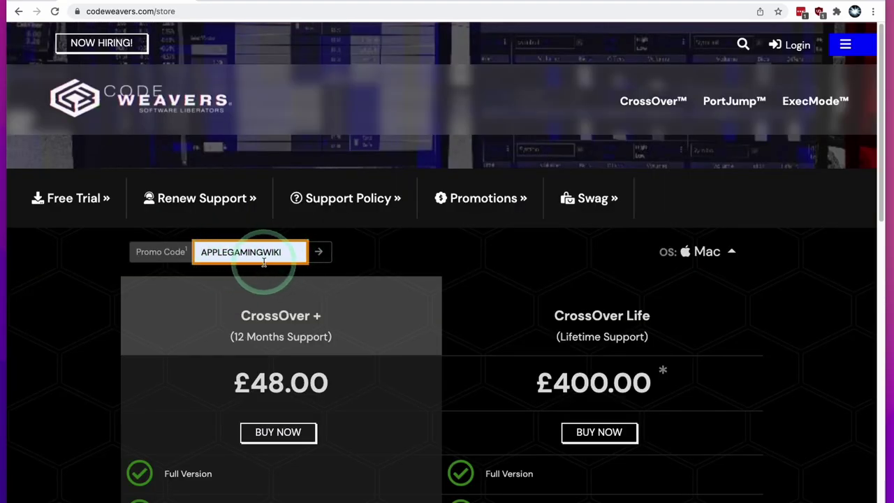
pyautogui.click(324, 258)
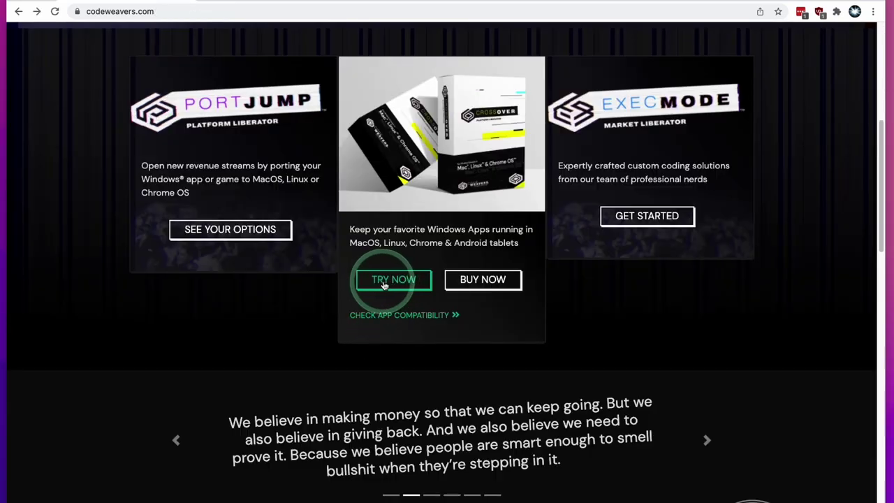
pyautogui.click(394, 283)
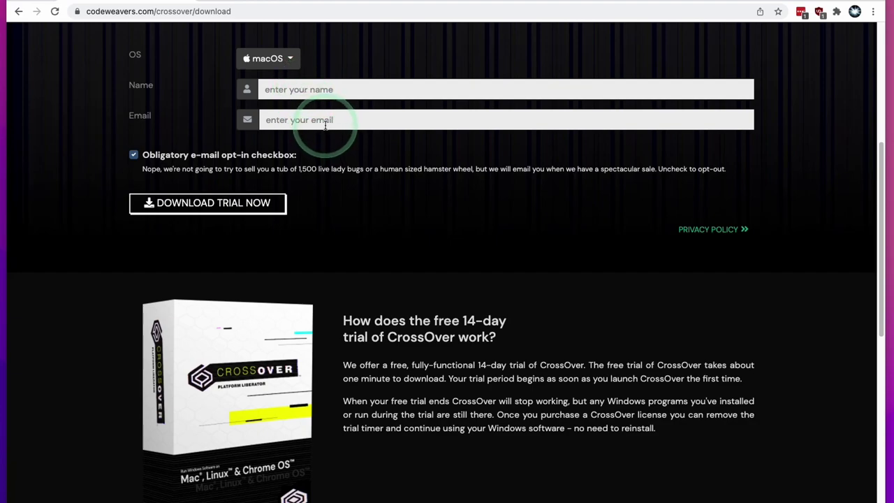
pyautogui.click(237, 215)
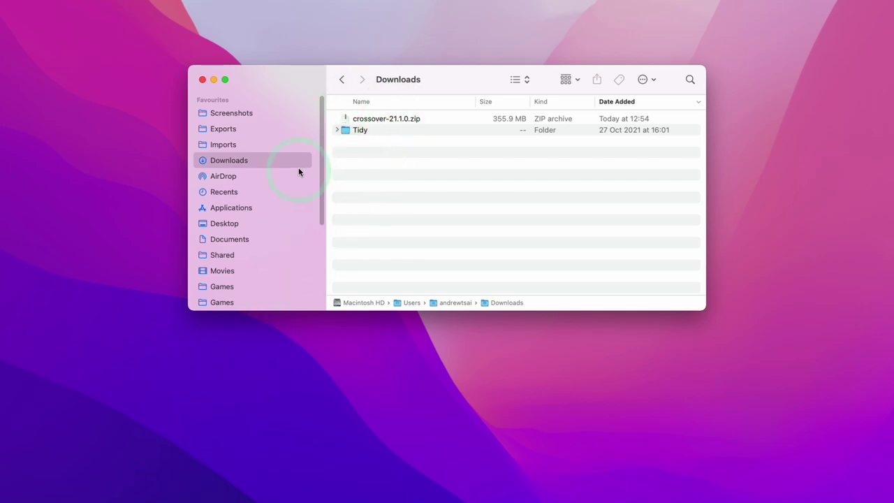
# Unzip crossover-21.1.0.zip, move CrossOver into Applications, and launch it from there
pyautogui.click(368, 122)
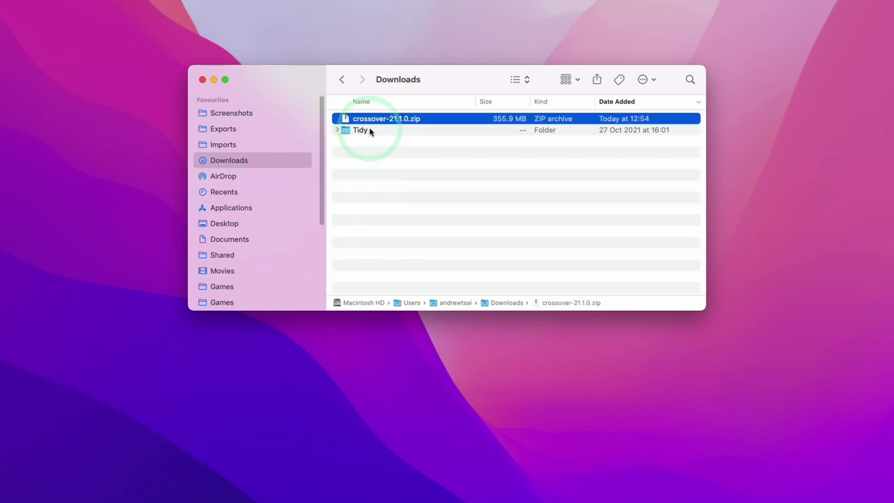
pyautogui.doubleClick(364, 123)
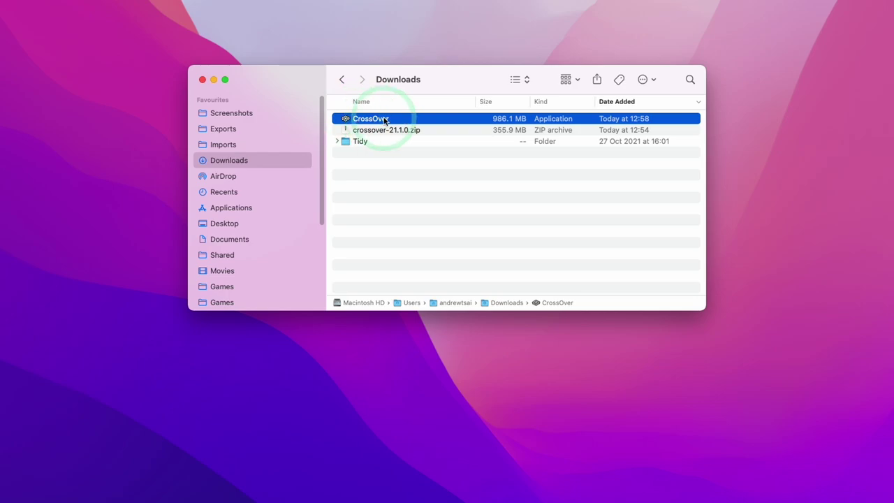
pyautogui.moveTo(388, 120); pyautogui.dragTo(265, 214)
pyautogui.press('super+shift+a')
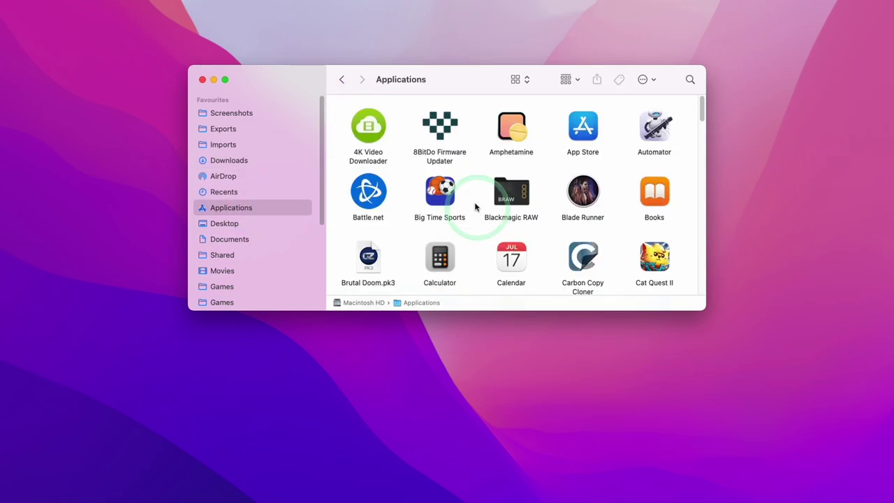
pyautogui.scroll(-5, 594, 168)
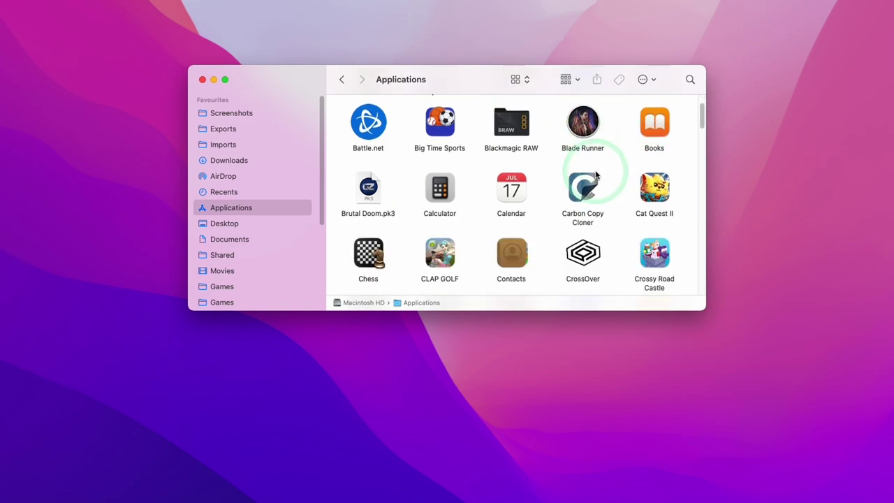
pyautogui.click(584, 176)
pyautogui.doubleClick(583, 176)
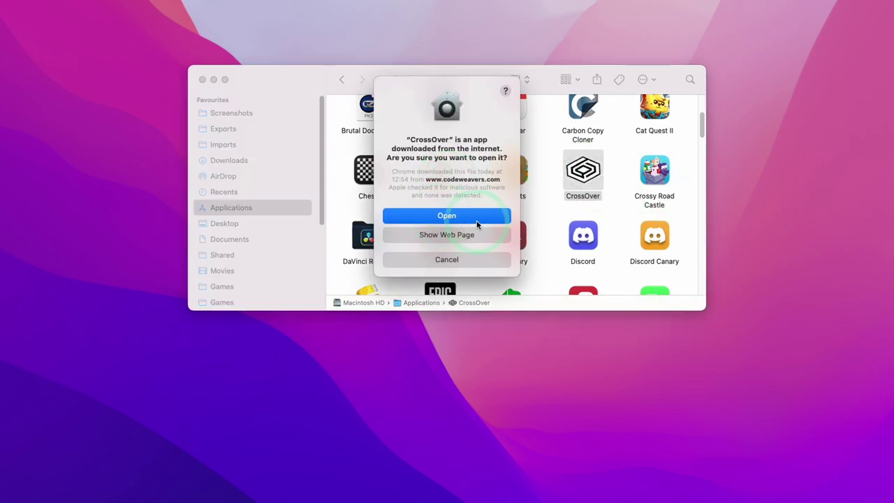
# Allow the internet-downloaded CrossOver to open and continue with the 14-day free trial
pyautogui.click(440, 218)
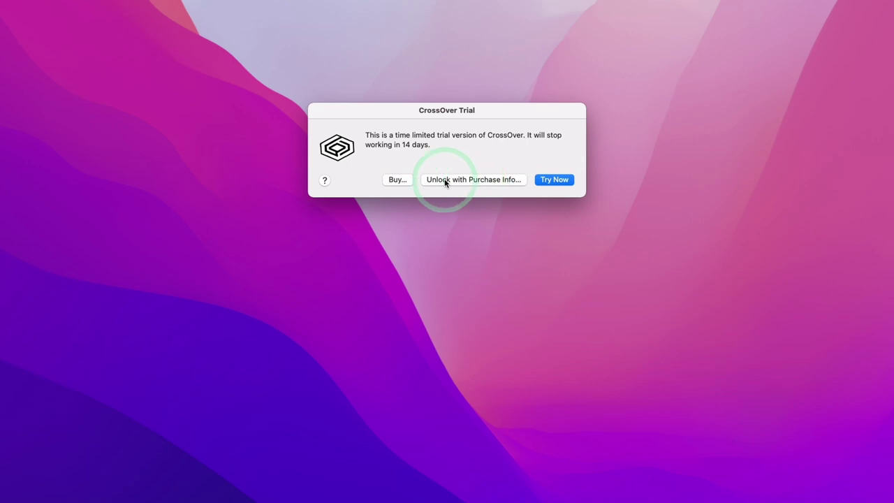
pyautogui.click(551, 181)
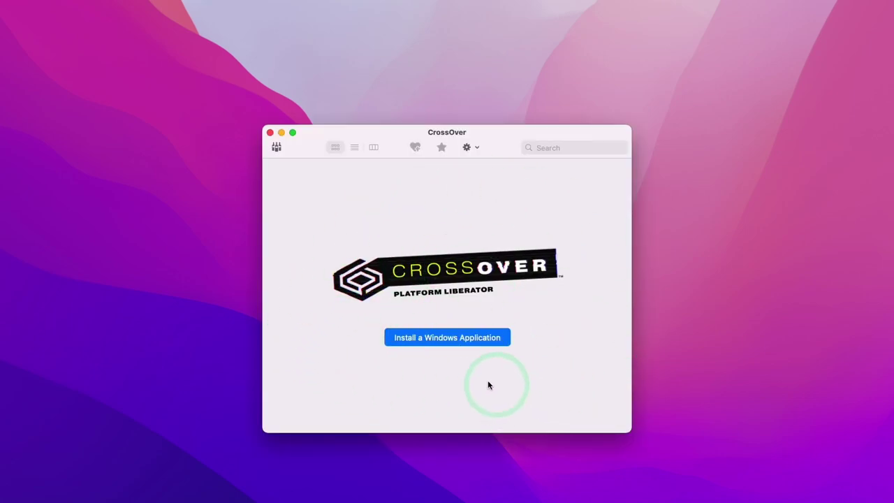
# Set up a Steam install from its downloaded installer into a new Windows 7 64-bit bottle
pyautogui.click(425, 340)
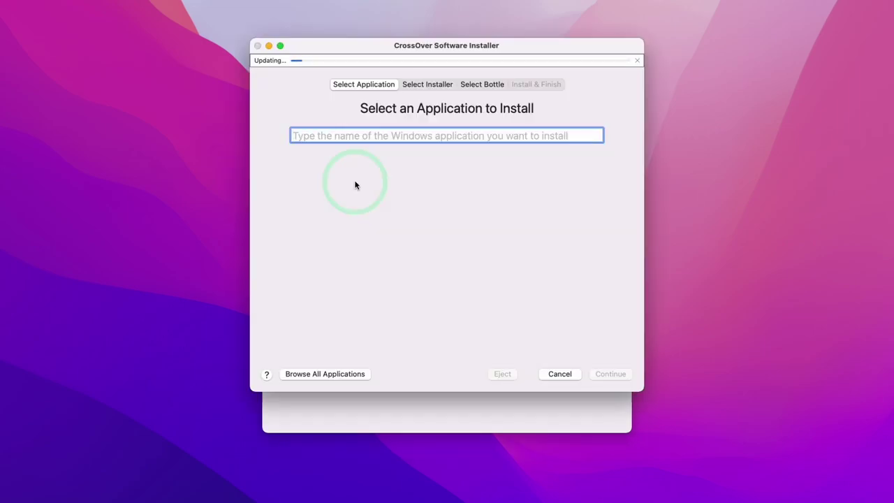
pyautogui.write('steam')
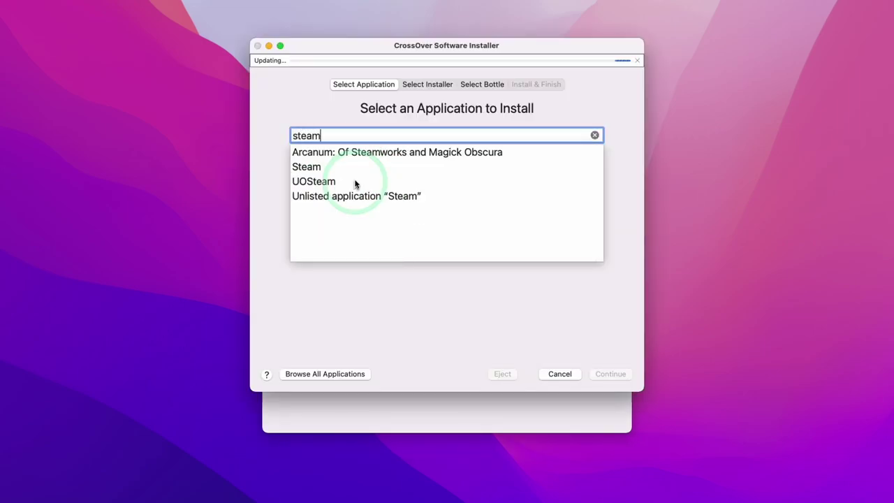
pyautogui.click(314, 169)
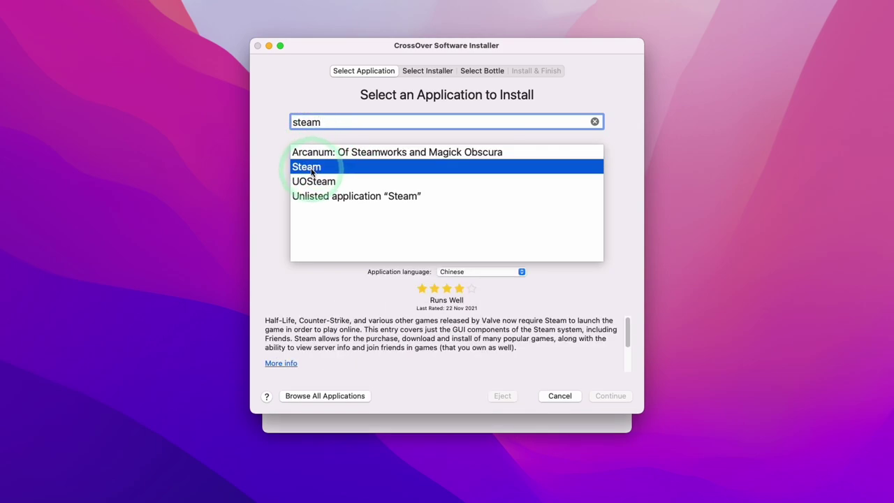
pyautogui.click(312, 172)
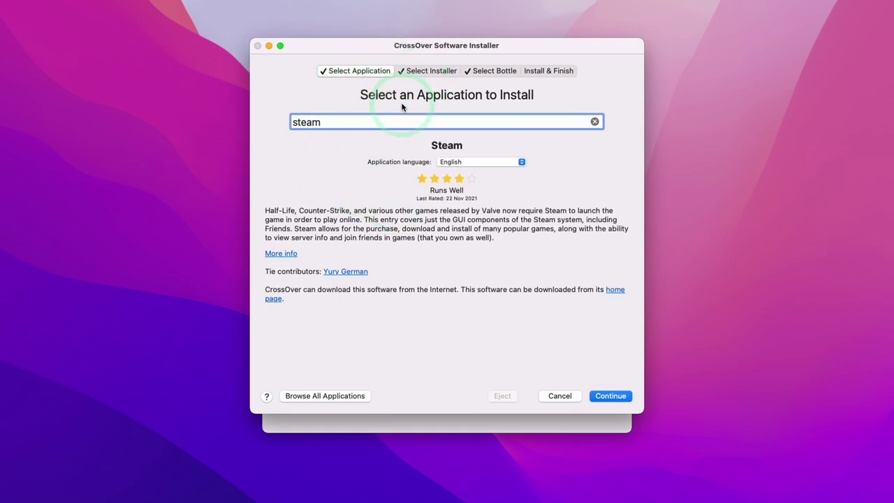
pyautogui.click(425, 71)
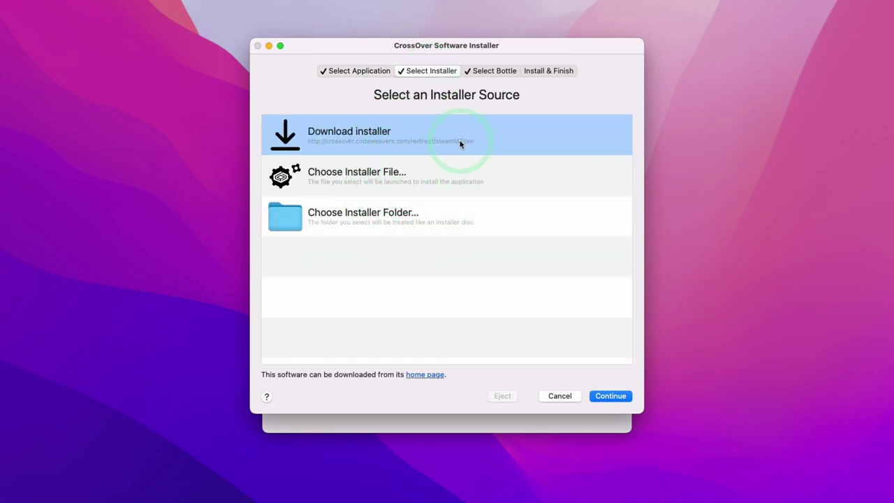
pyautogui.click(497, 72)
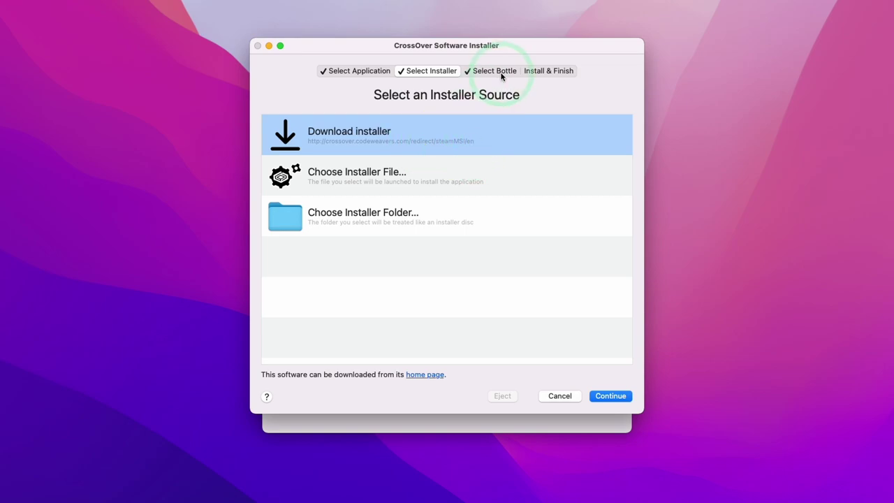
pyautogui.click(300, 128)
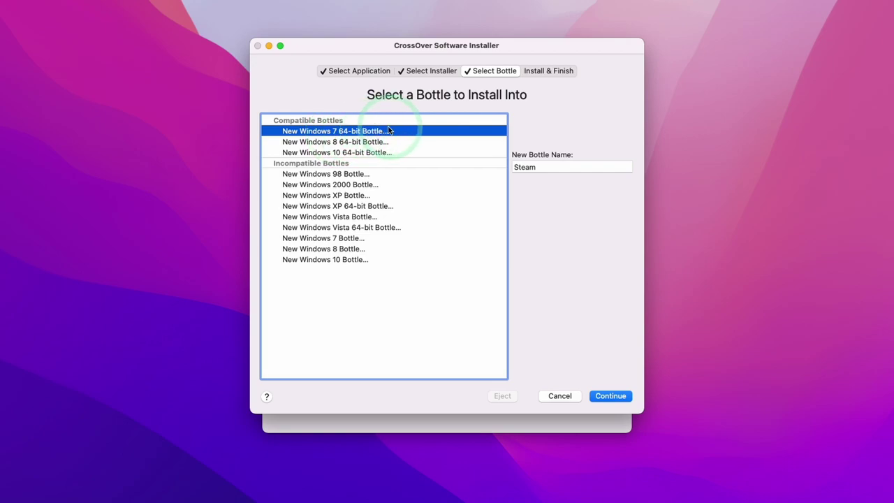
pyautogui.click(539, 70)
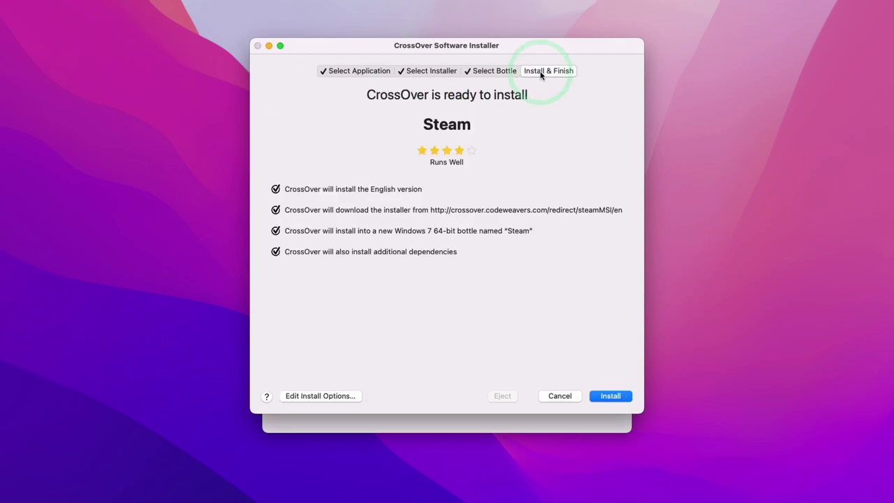
# Start the install and accept the Andale Mono font and MSXML parser setups
pyautogui.click(610, 396)
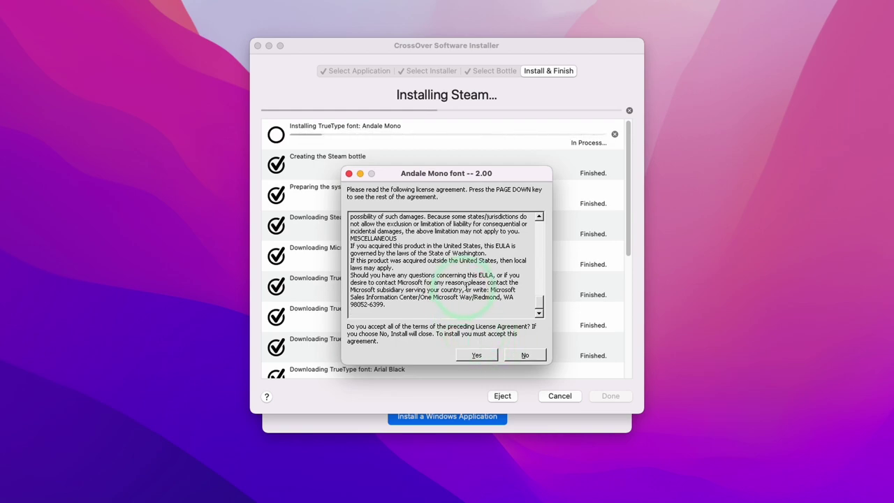
pyautogui.click(478, 358)
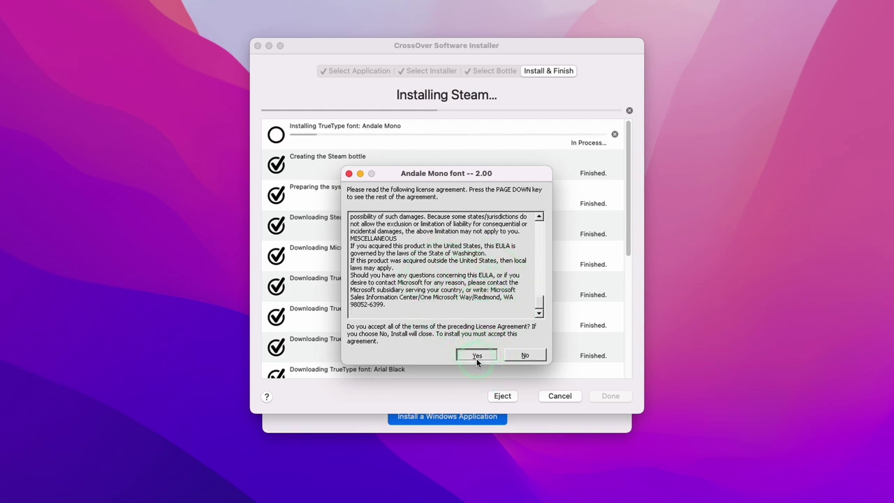
pyautogui.click(487, 357)
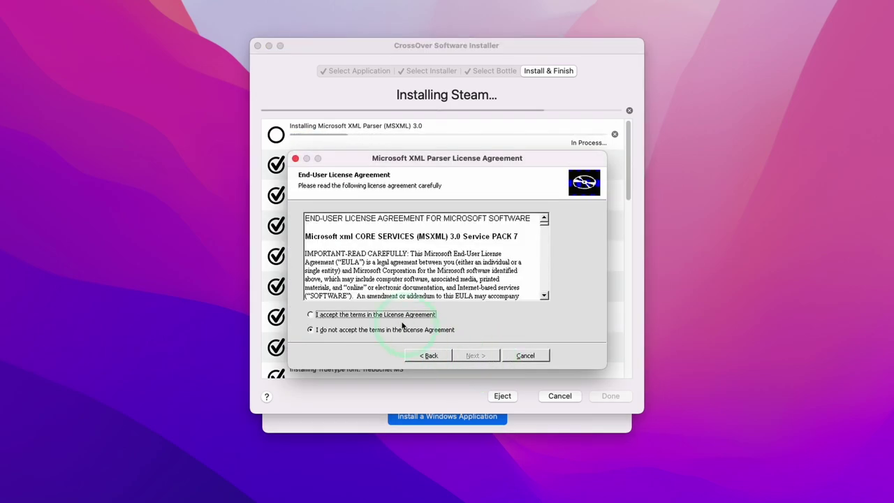
pyautogui.click(341, 316)
pyautogui.click(474, 356)
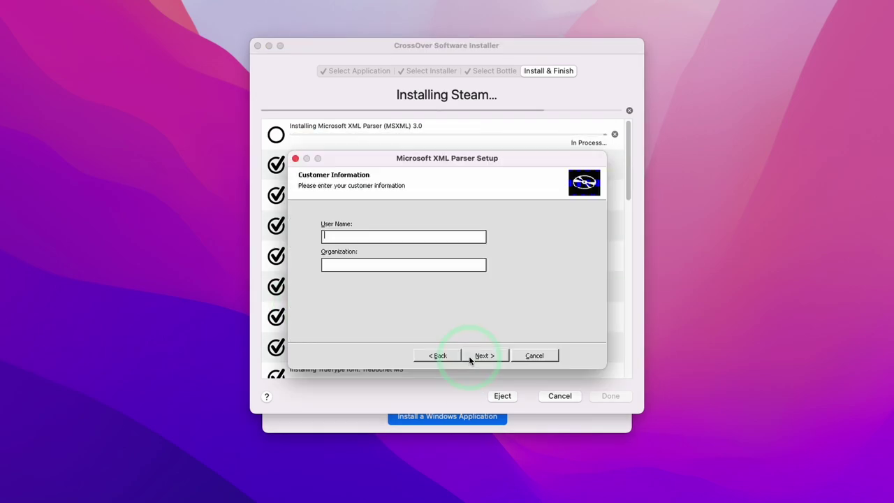
pyautogui.click(492, 358)
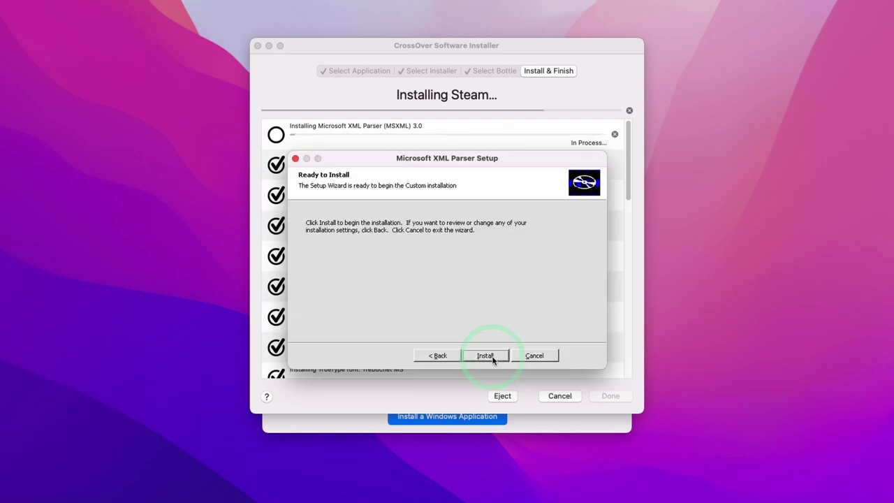
pyautogui.click(493, 357)
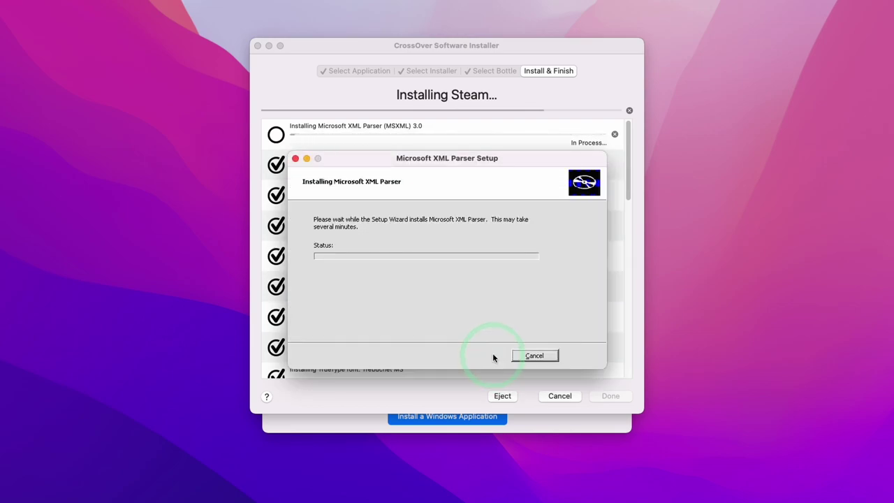
pyautogui.click(527, 357)
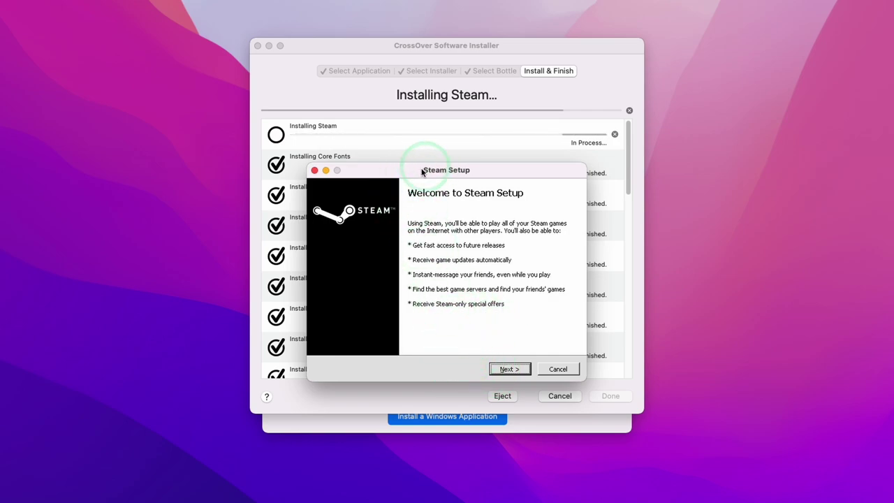
# Complete Steam Setup in English with the default install folder
pyautogui.click(507, 370)
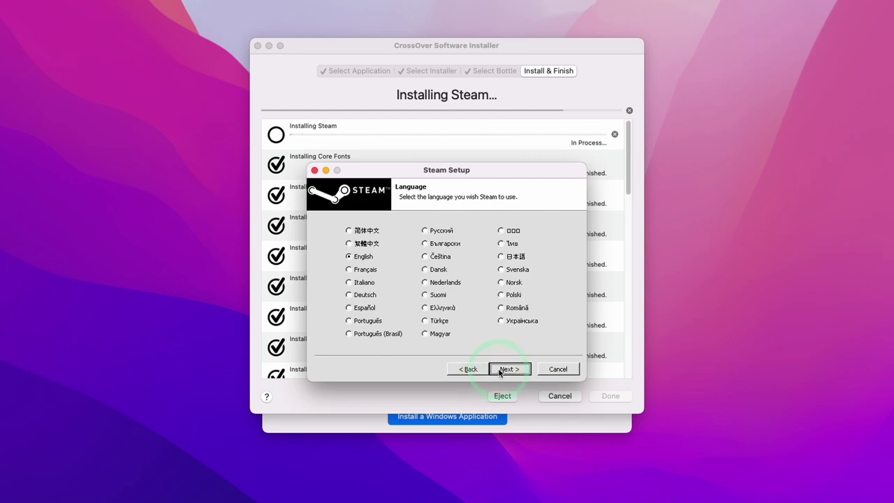
pyautogui.click(500, 371)
pyautogui.click(512, 370)
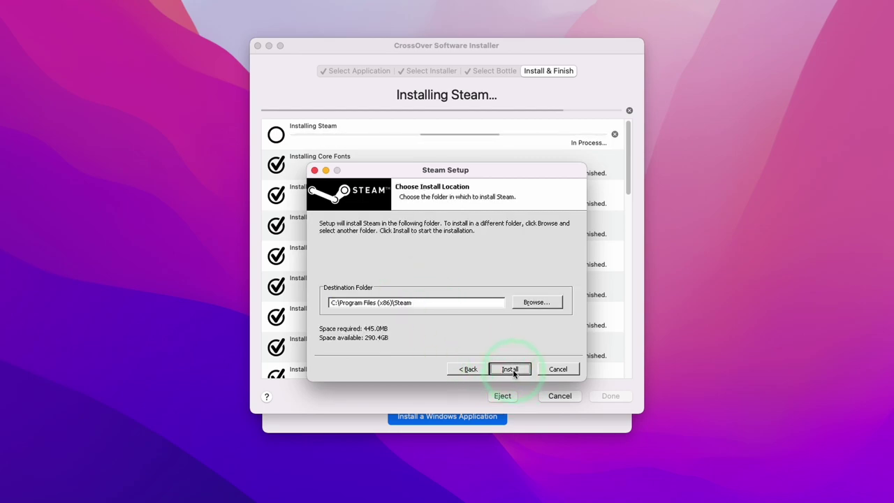
pyautogui.click(514, 375)
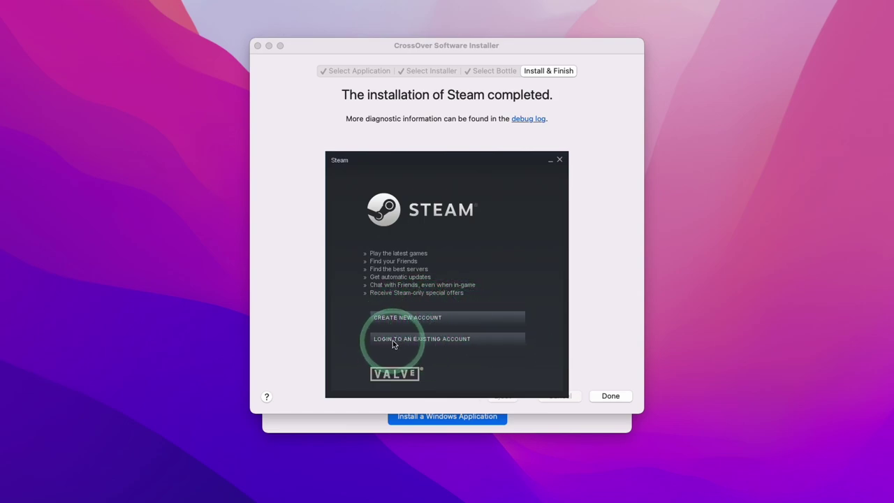
# Log in to the existing Steam account, pass Steam Guard, and close the CrossOver installer
pyautogui.click(473, 339)
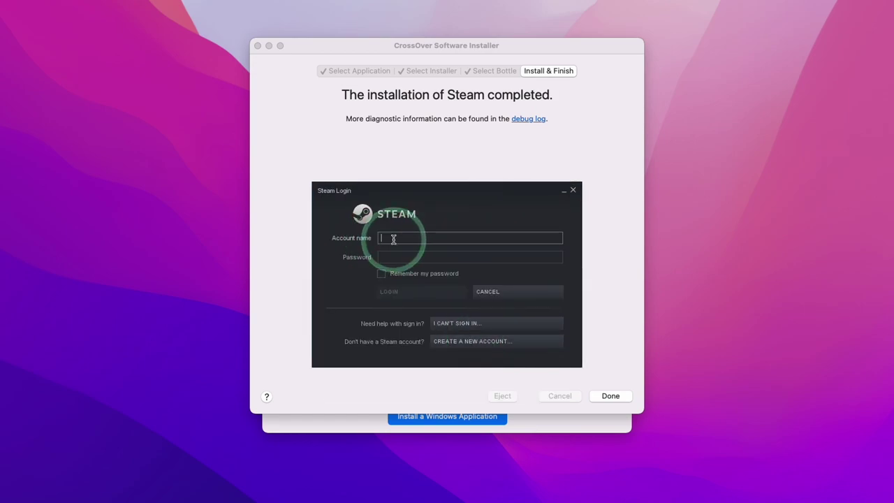
pyautogui.click(393, 238)
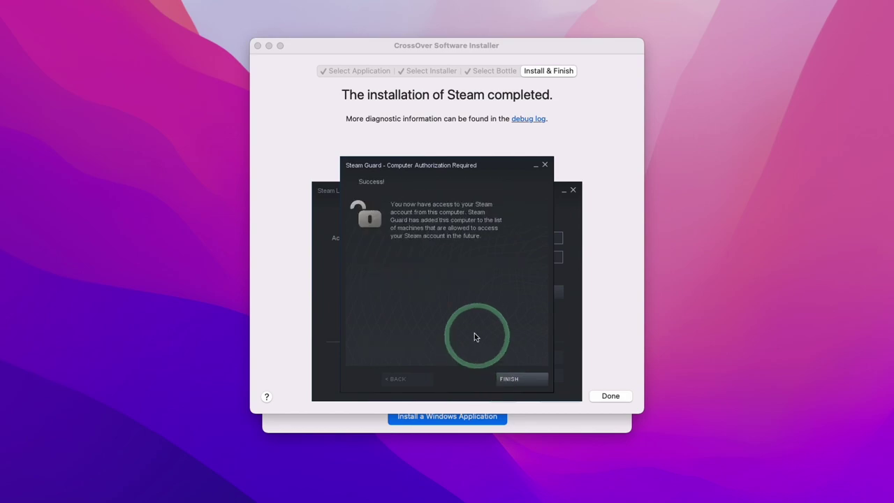
pyautogui.click(517, 377)
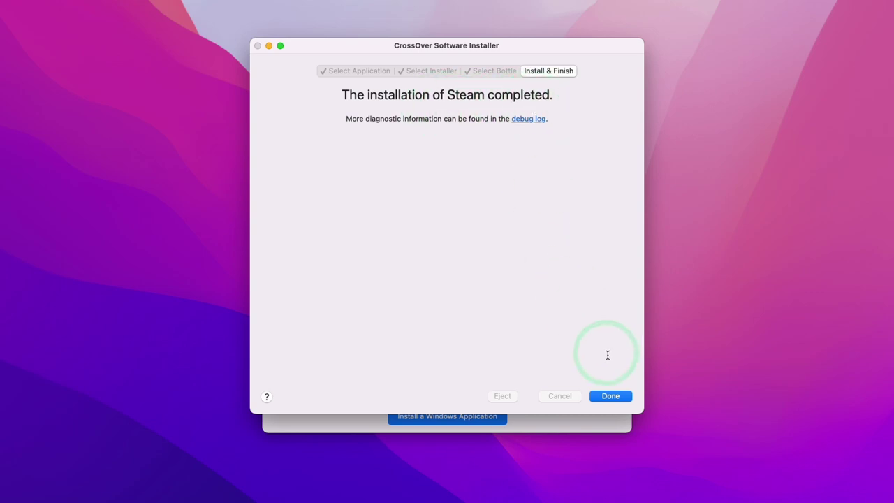
pyautogui.click(610, 395)
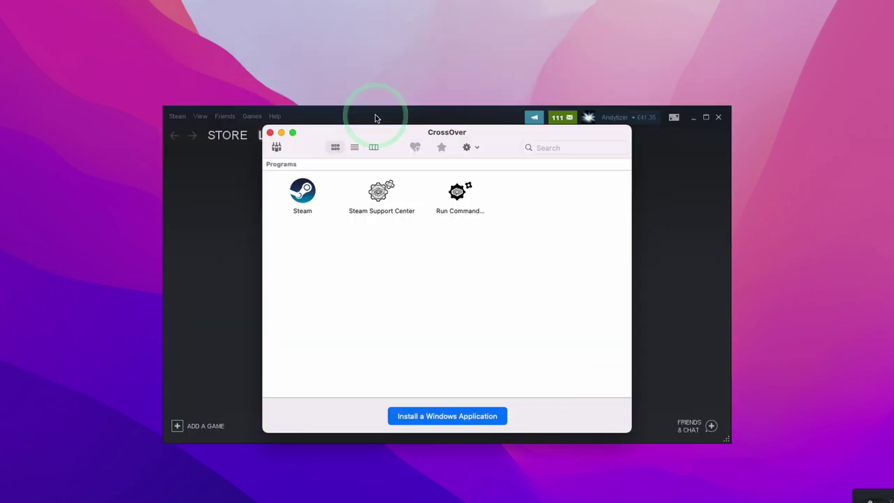
# Search the Store for skyrim, open Skyrim Special Edition past the 1978 age check, then go to Library
pyautogui.click(313, 114)
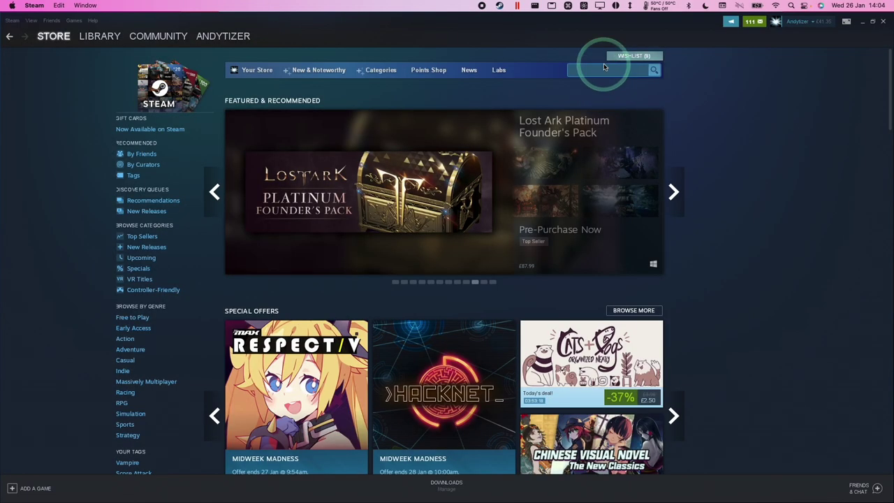
pyautogui.write('skyrim')
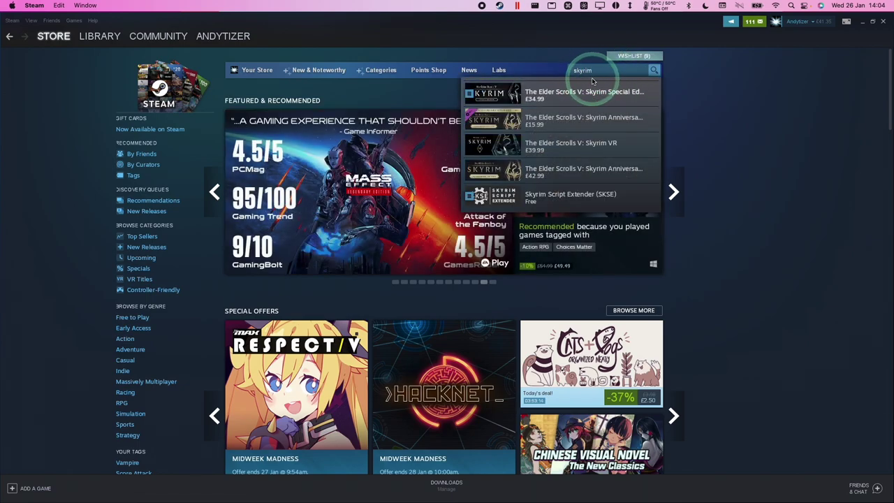
pyautogui.click(567, 103)
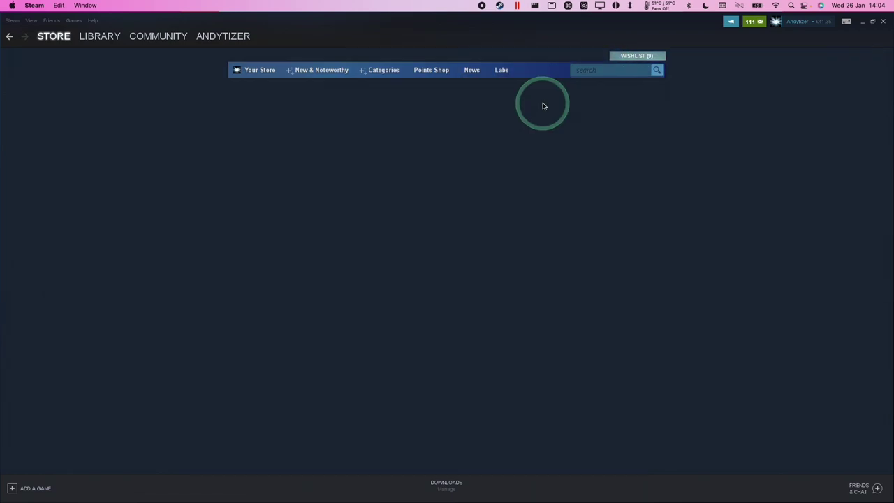
pyautogui.click(477, 251)
pyautogui.click(475, 281)
pyautogui.click(434, 294)
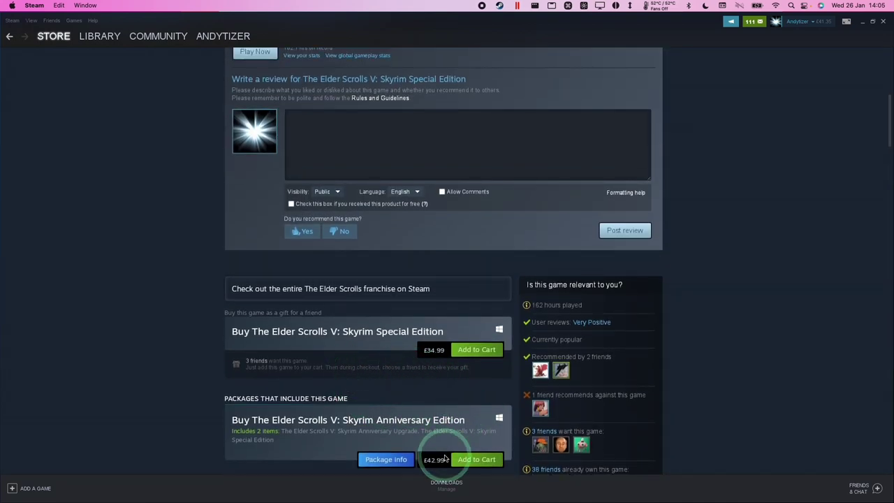
pyautogui.scroll(5, 489, 356)
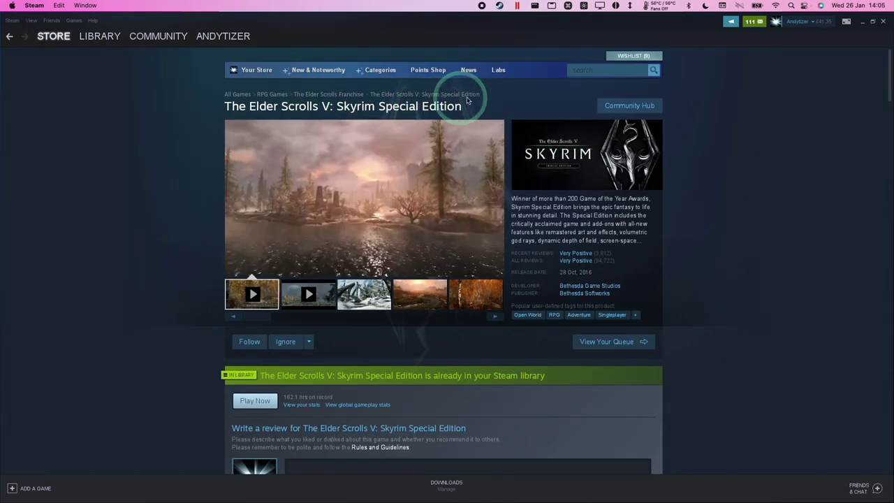
pyautogui.click(92, 40)
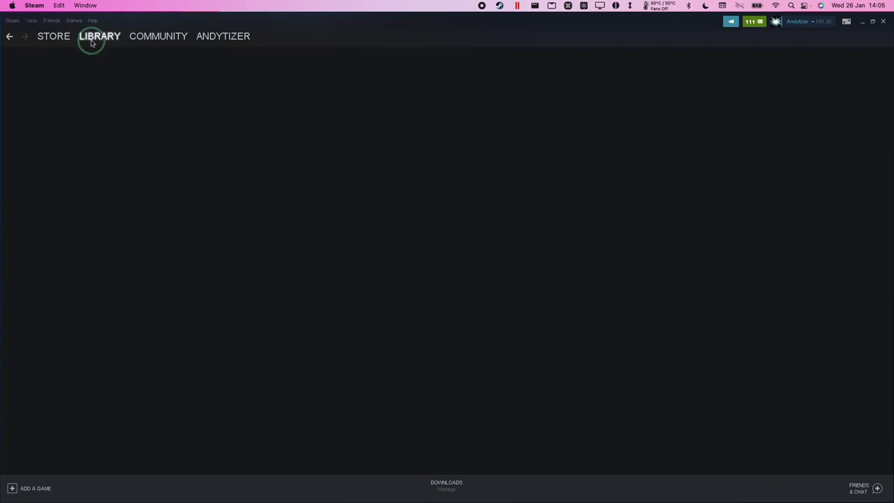
# Find Skyrim Special Edition in the Library, switch Stream to Install, and start installing
pyautogui.click(70, 95)
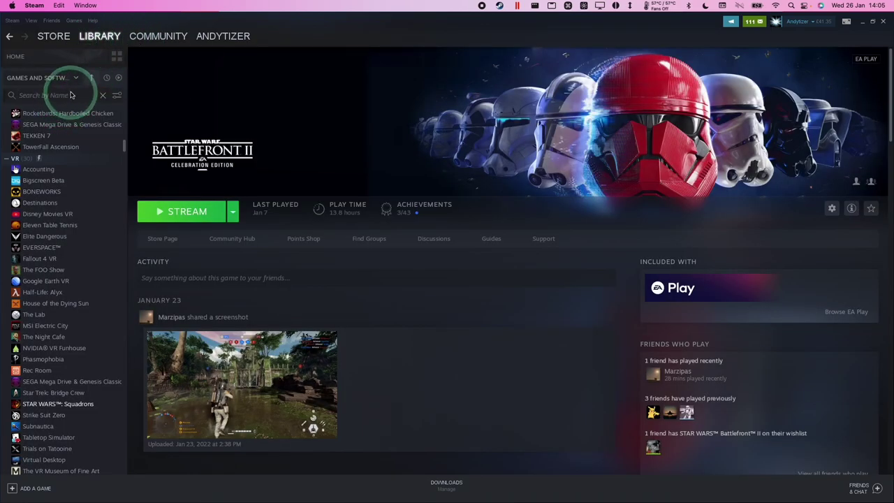
pyautogui.write('skyrim')
pyautogui.click(28, 135)
pyautogui.click(232, 211)
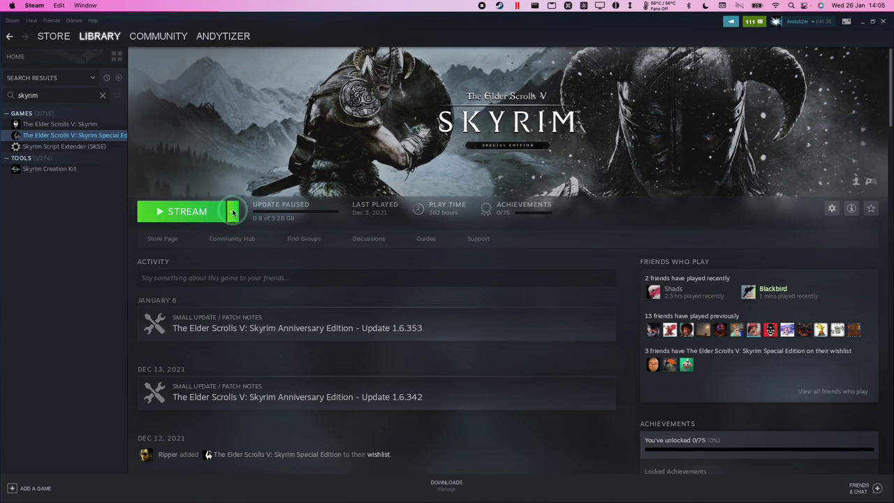
pyautogui.click(246, 229)
pyautogui.click(160, 206)
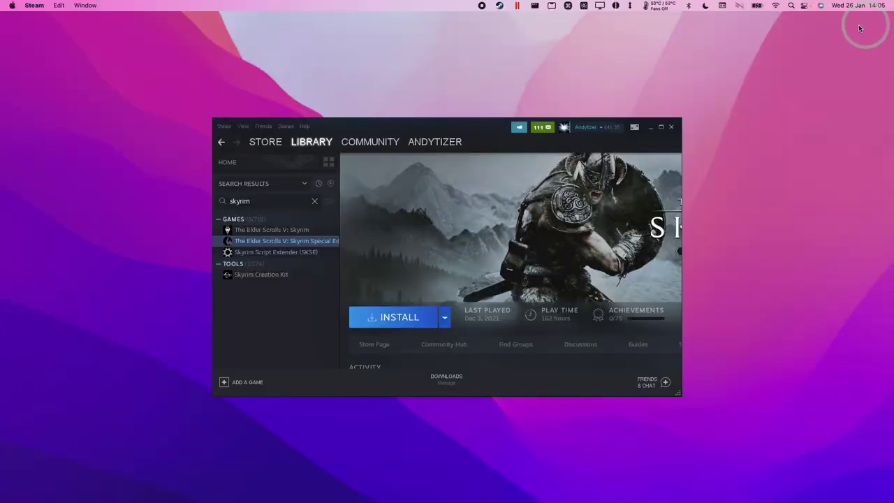
# Accept the install options and terms, letting the 14.39 GB download proceed in the background
pyautogui.click(872, 22)
pyautogui.moveTo(443, 128); pyautogui.dragTo(698, 117)
pyautogui.click(389, 175)
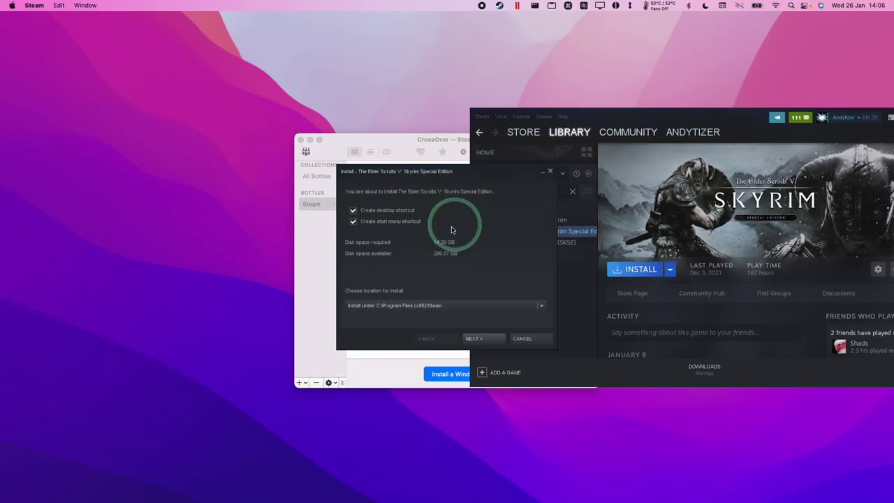
pyautogui.click(492, 344)
pyautogui.click(490, 345)
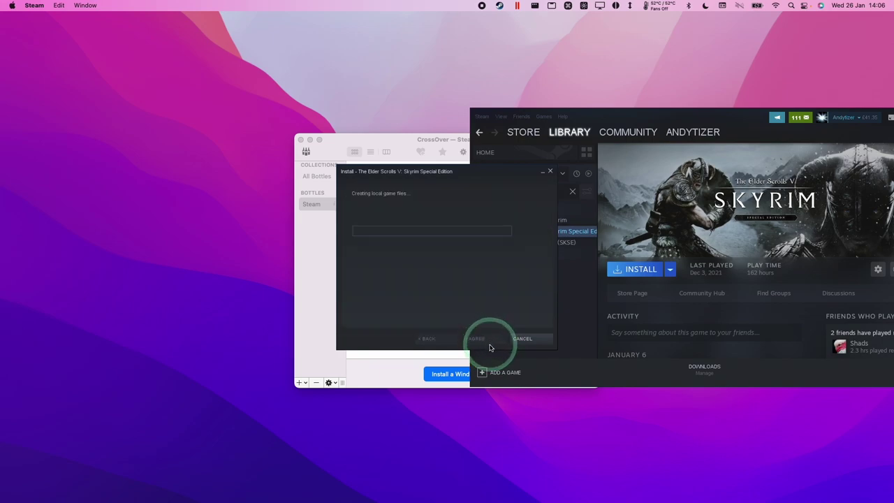
pyautogui.moveTo(594, 115); pyautogui.dragTo(350, 43)
pyautogui.click(375, 320)
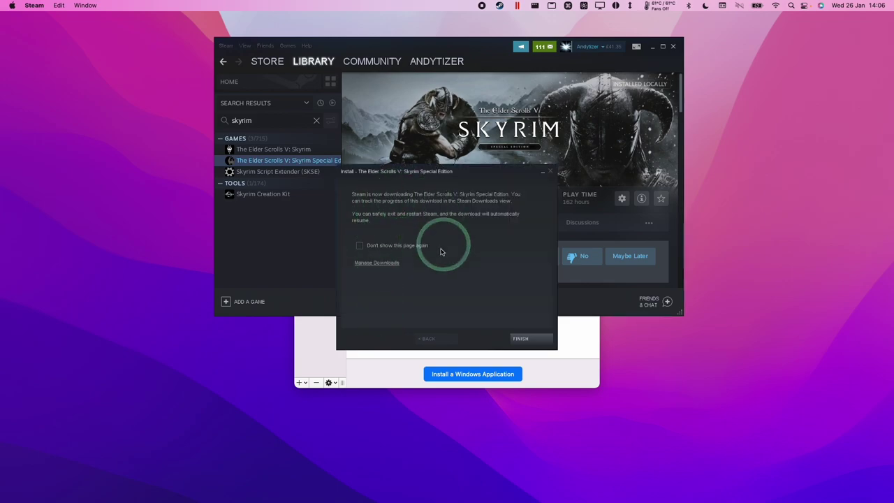
pyautogui.click(532, 340)
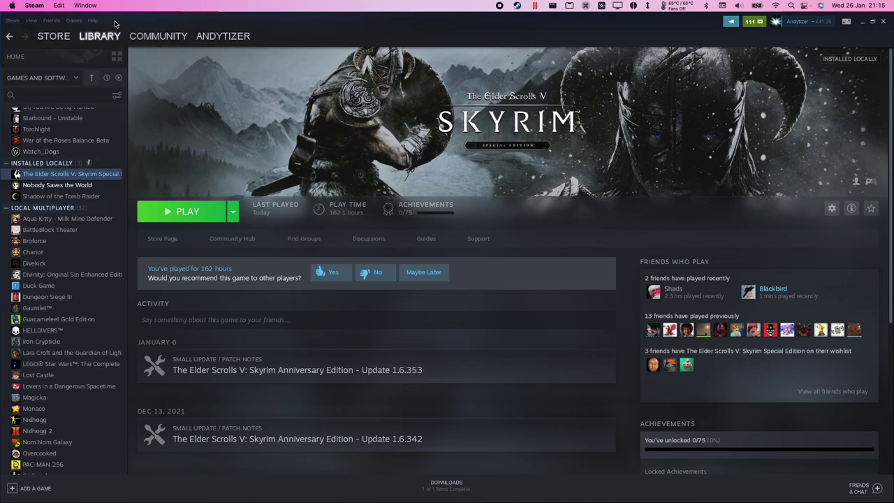
# Exit Steam, then check the Steam bottle's settings menu without changing anything
pyautogui.click(11, 21)
pyautogui.click(31, 90)
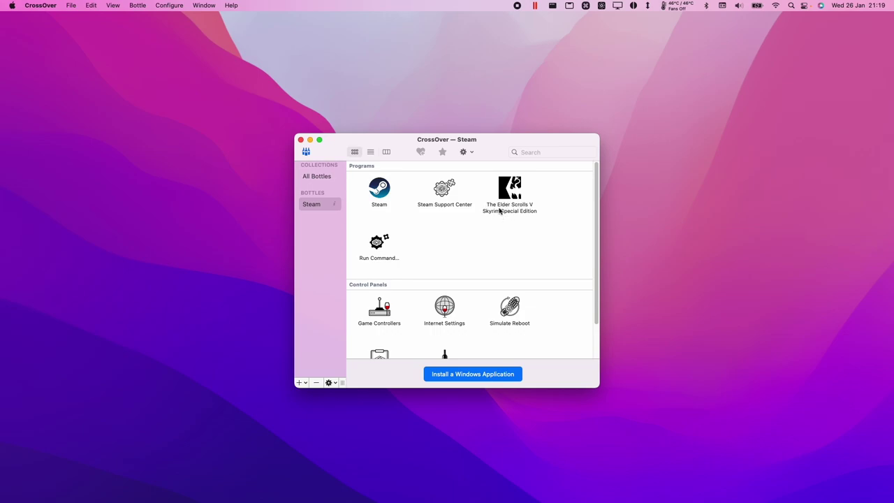
pyautogui.rightClick(324, 206)
pyautogui.moveTo(388, 302)
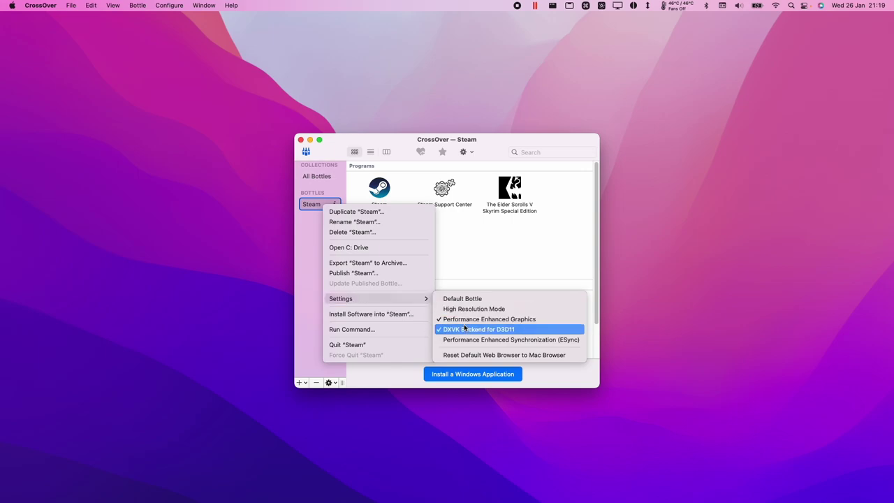
pyautogui.click(474, 256)
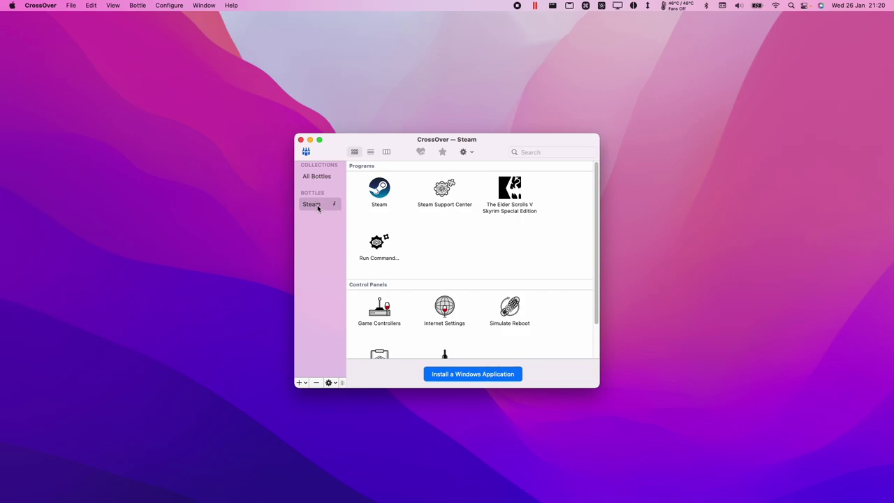
# Duplicate the Steam bottle into a new bottle named Skyrim
pyautogui.doubleClick(379, 196)
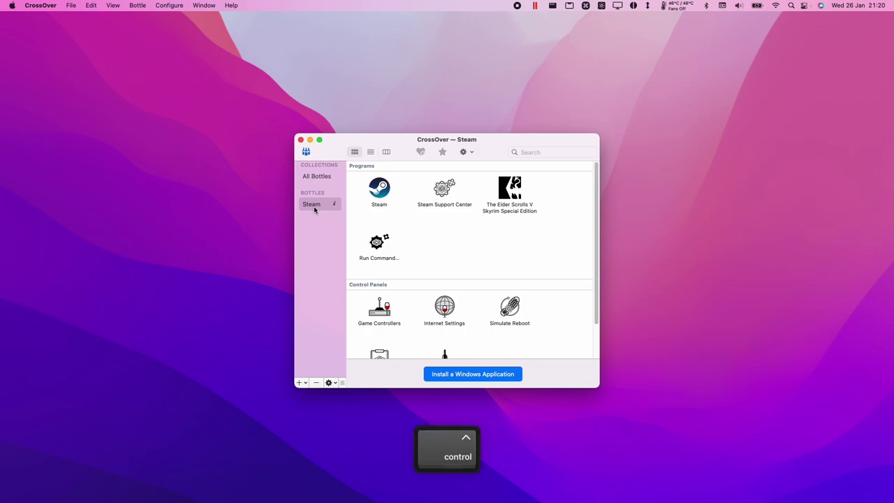
pyautogui.keyDown('ctrl'); pyautogui.click(313, 208); pyautogui.keyUp('ctrl')
pyautogui.click(339, 211)
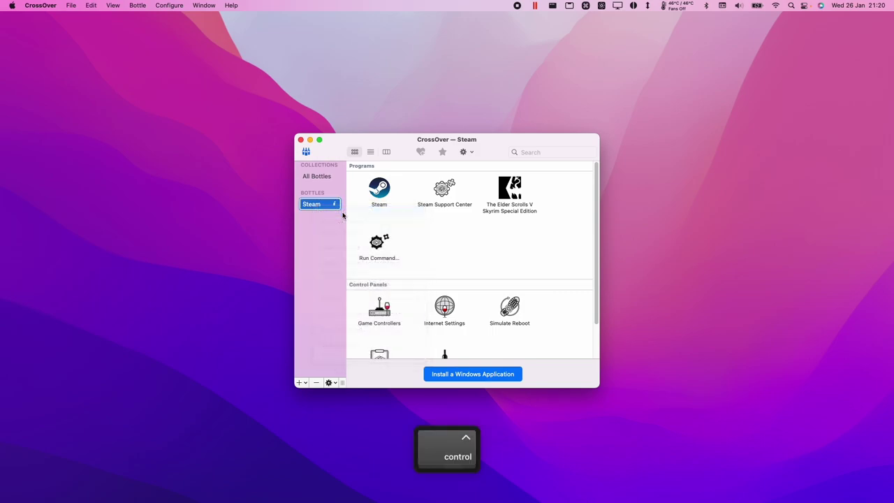
pyautogui.write('Sky')
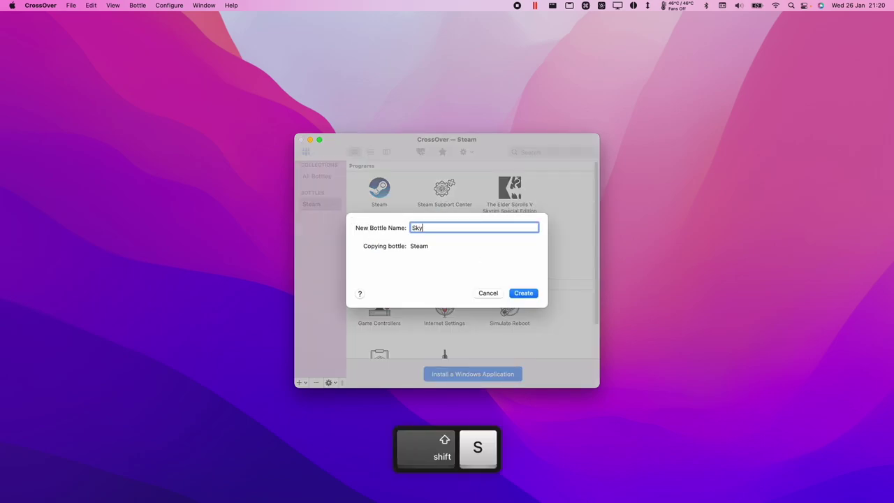
pyautogui.click(528, 296)
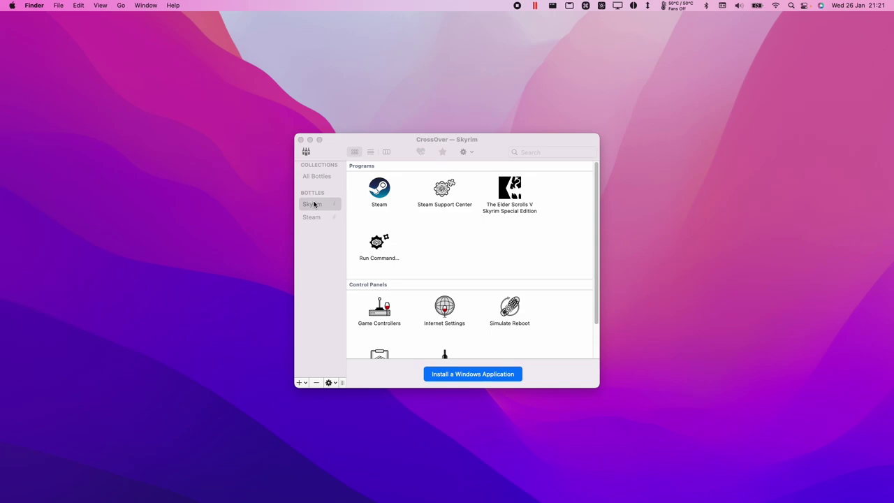
# Search the application installer for 'skyrim' and pick Skyrim Special Edition (64-bit)
pyautogui.click(314, 204)
pyautogui.click(509, 339)
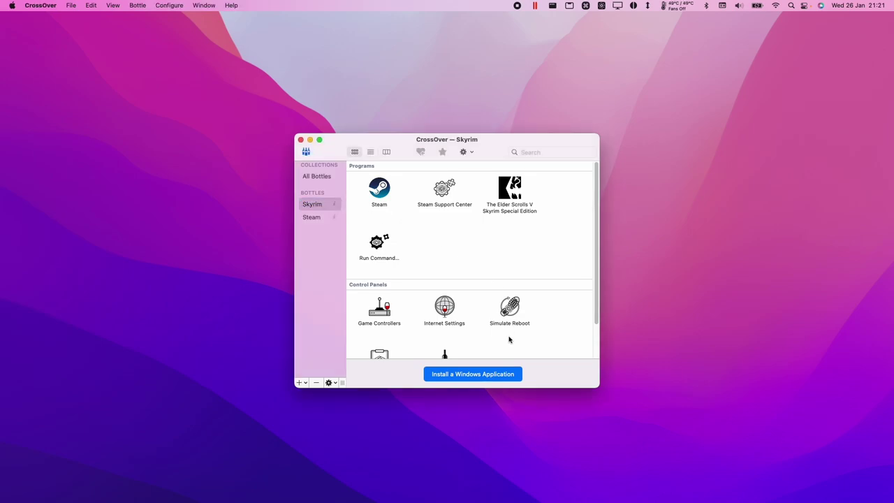
pyautogui.click(458, 375)
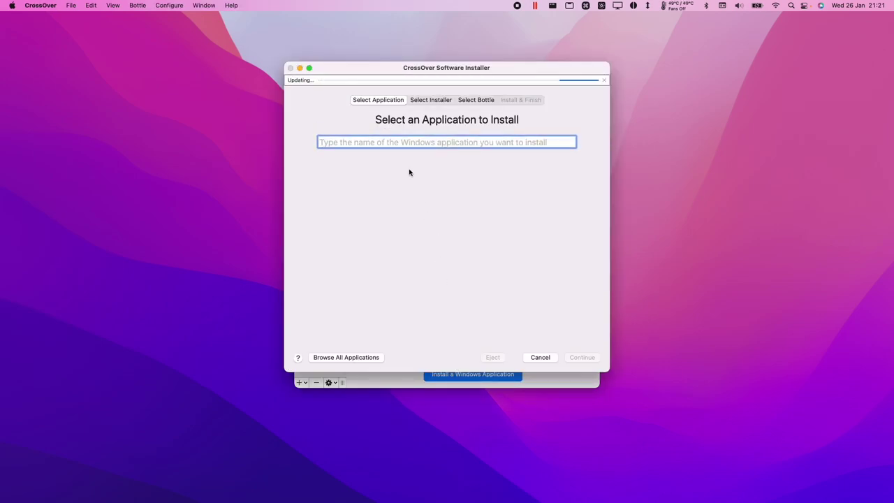
pyautogui.write('skyrim')
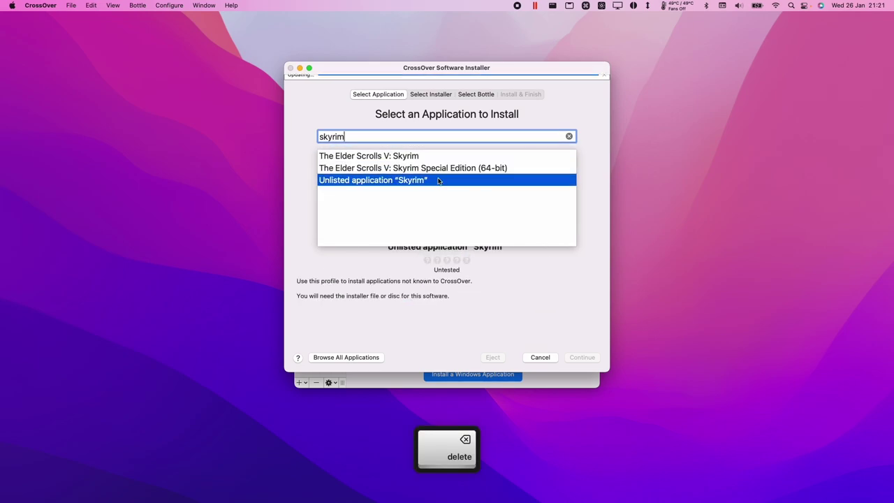
pyautogui.click(435, 168)
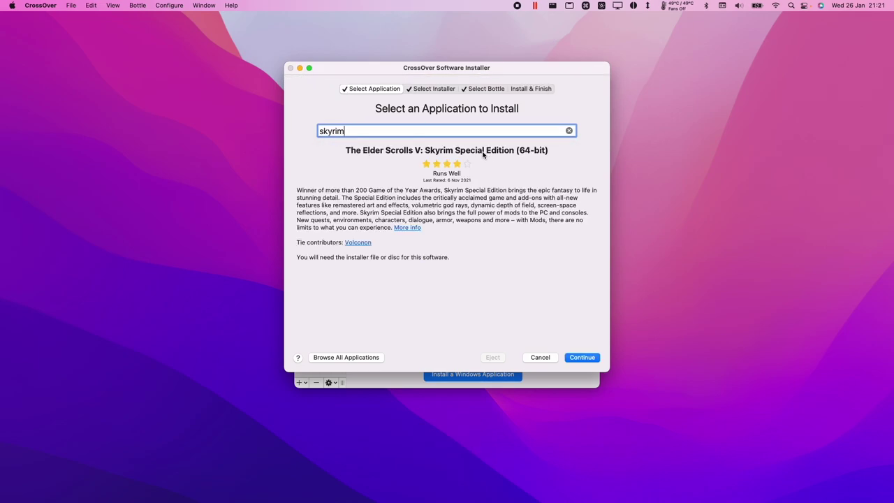
# Install it into the existing Skyrim bottle and close the finished installer
pyautogui.click(489, 92)
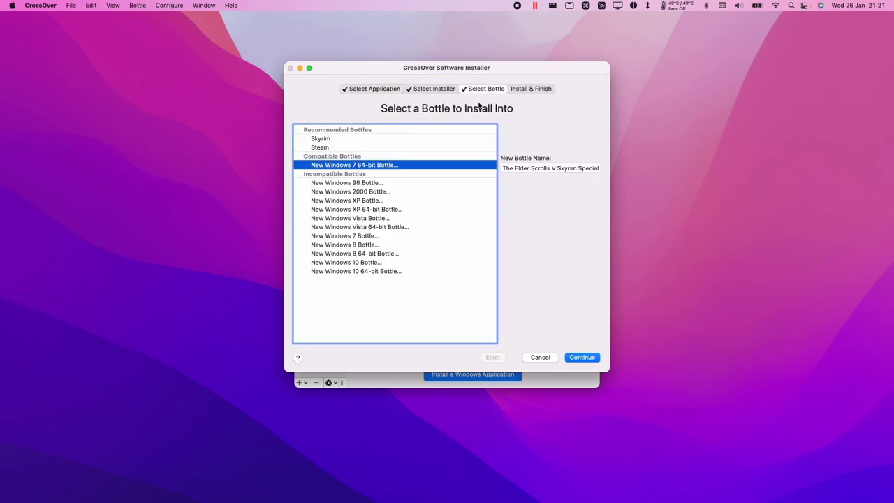
pyautogui.click(315, 139)
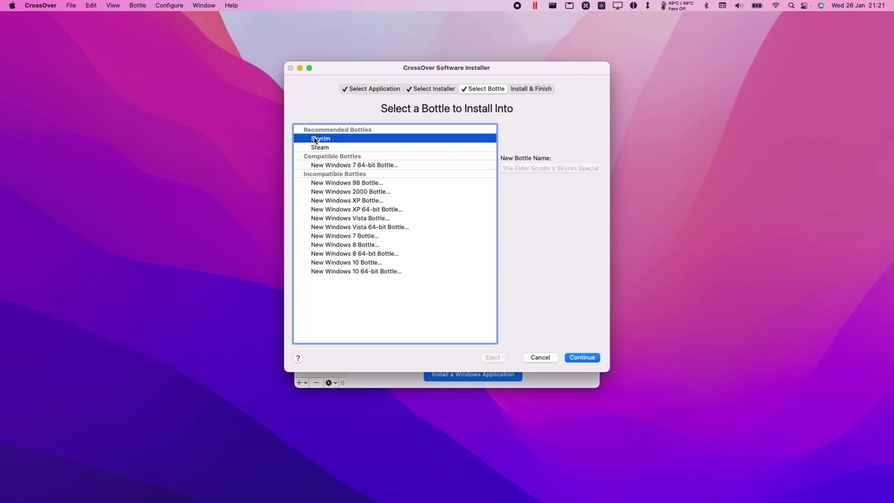
pyautogui.click(349, 166)
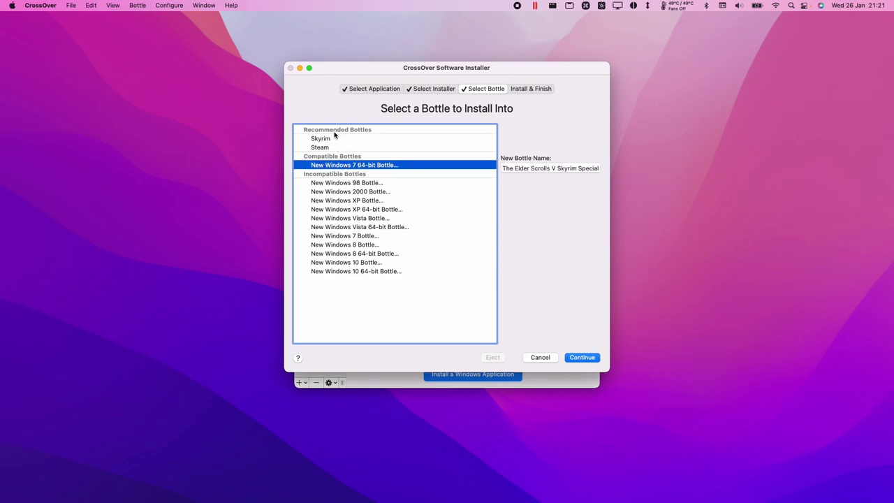
pyautogui.click(334, 138)
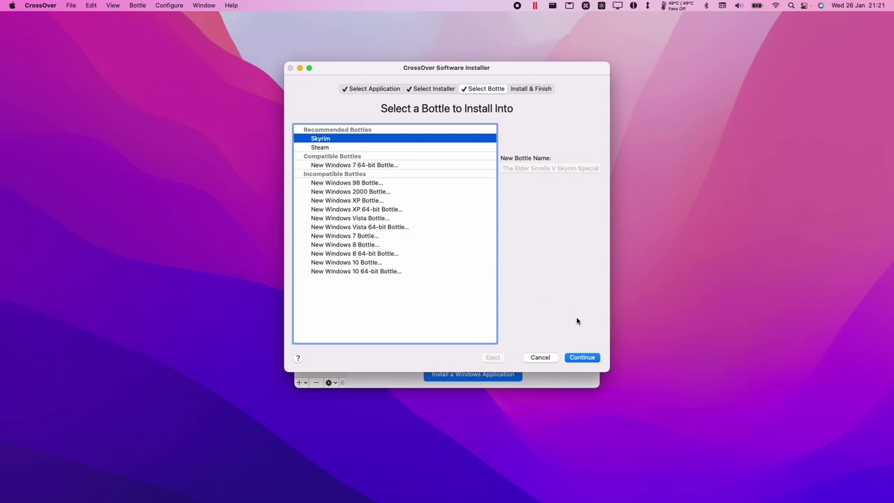
pyautogui.click(582, 357)
pyautogui.click(587, 357)
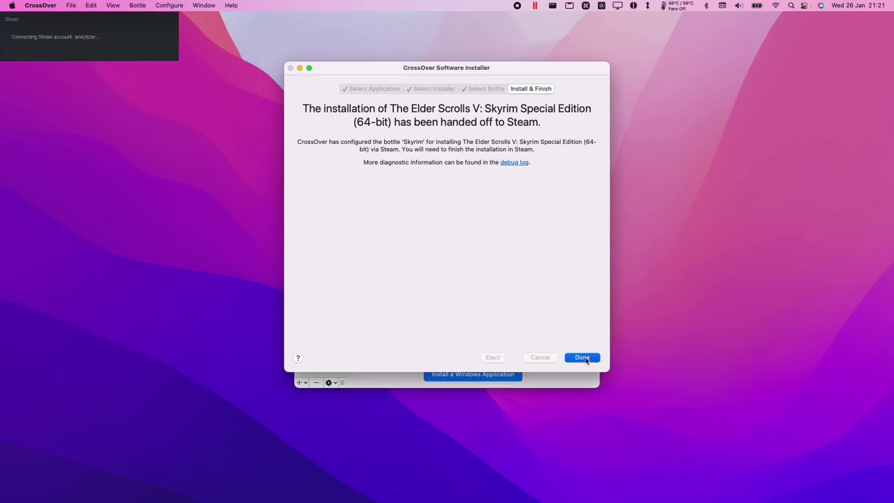
pyautogui.click(583, 357)
pyautogui.keyDown('ctrl'); pyautogui.click(328, 210); pyautogui.keyUp('ctrl')
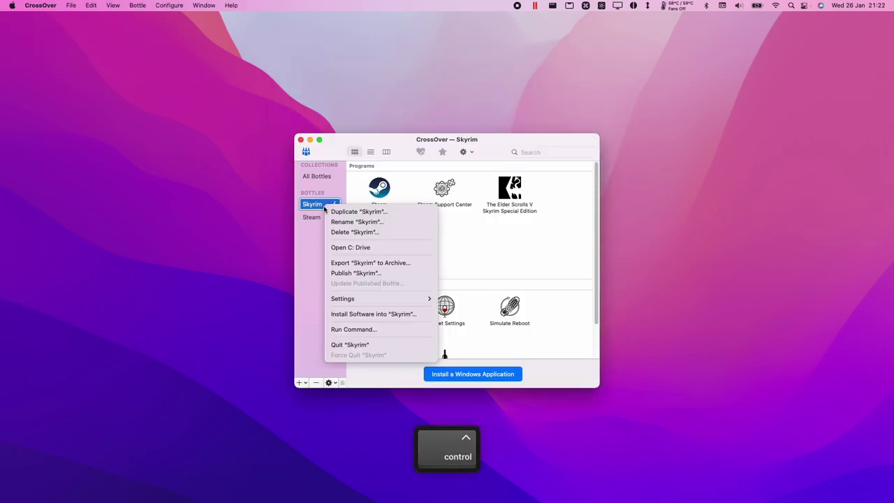
# Untick DXVK Backend for D3D11 in the Skyrim bottle's settings, then select the Skyrim SE program
pyautogui.moveTo(411, 298)
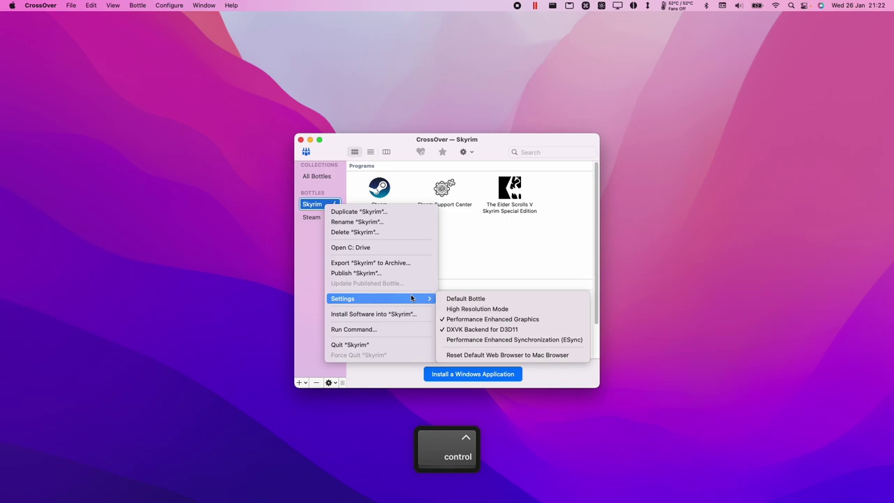
pyautogui.click(461, 332)
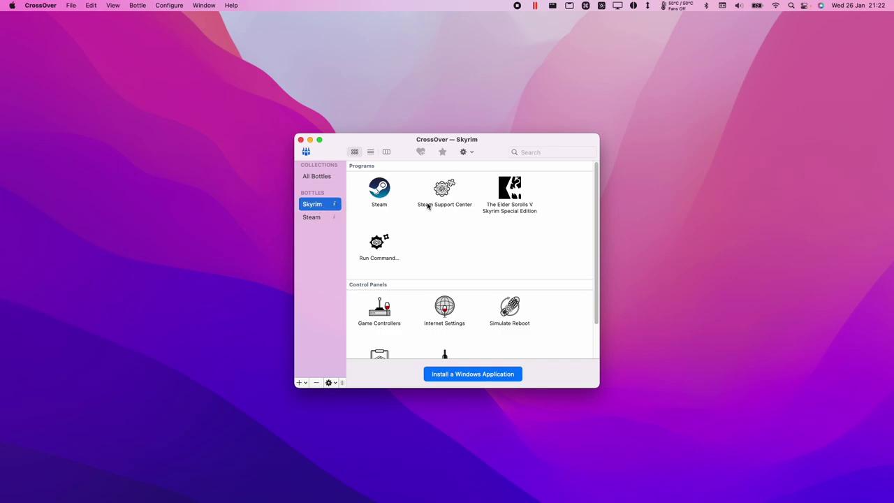
pyautogui.click(519, 197)
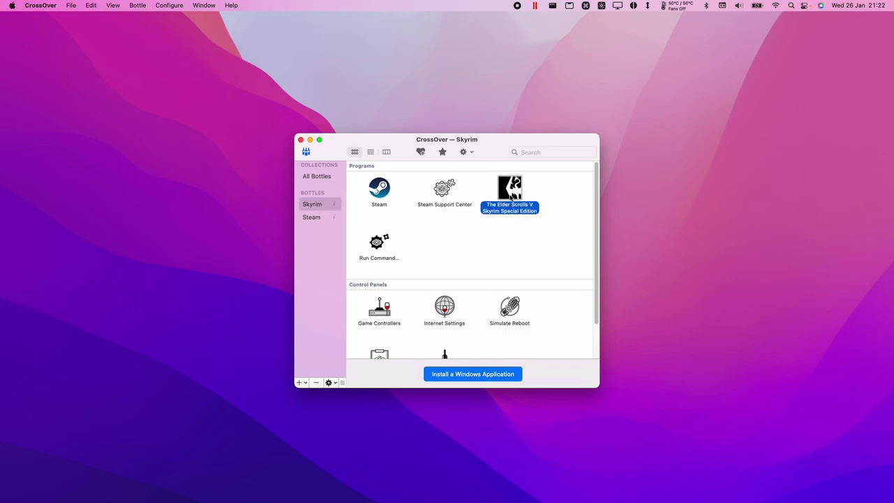
# Launch Skyrim SE at 1920x1080, start the game and open the Load menu
pyautogui.doubleClick(510, 188)
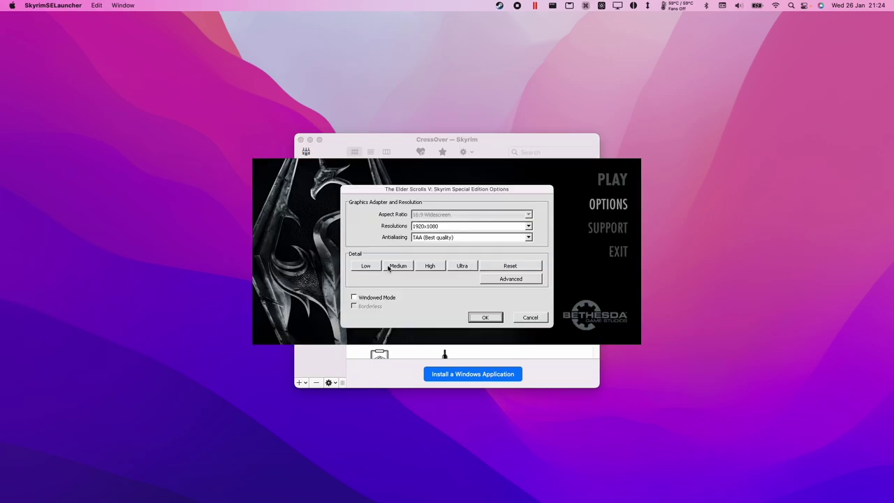
pyautogui.click(443, 227)
pyautogui.click(447, 227)
pyautogui.click(511, 279)
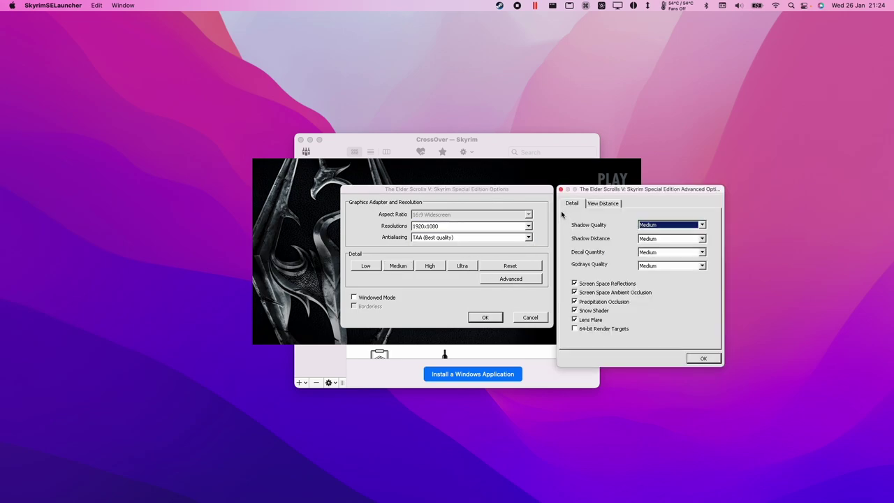
pyautogui.click(489, 319)
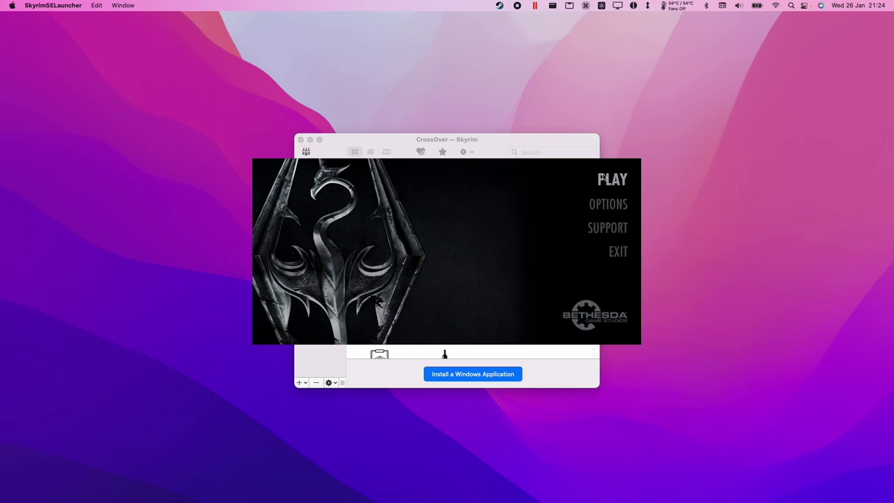
pyautogui.click(605, 181)
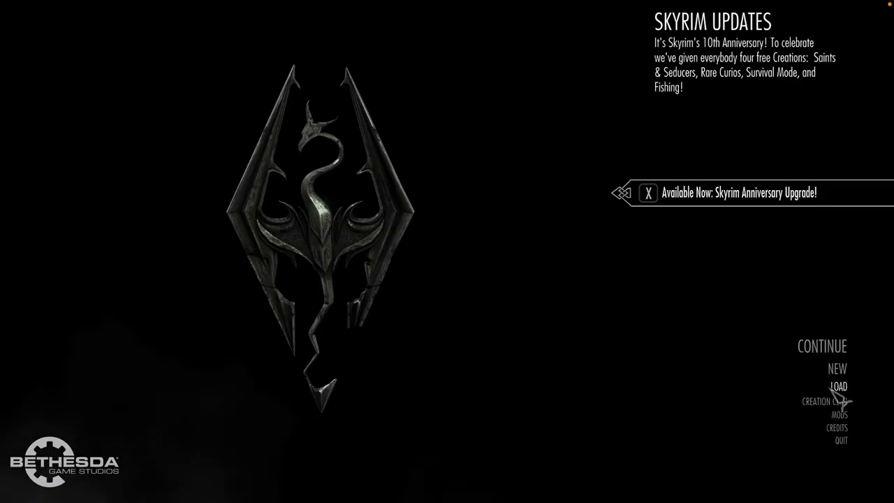
pyautogui.click(837, 389)
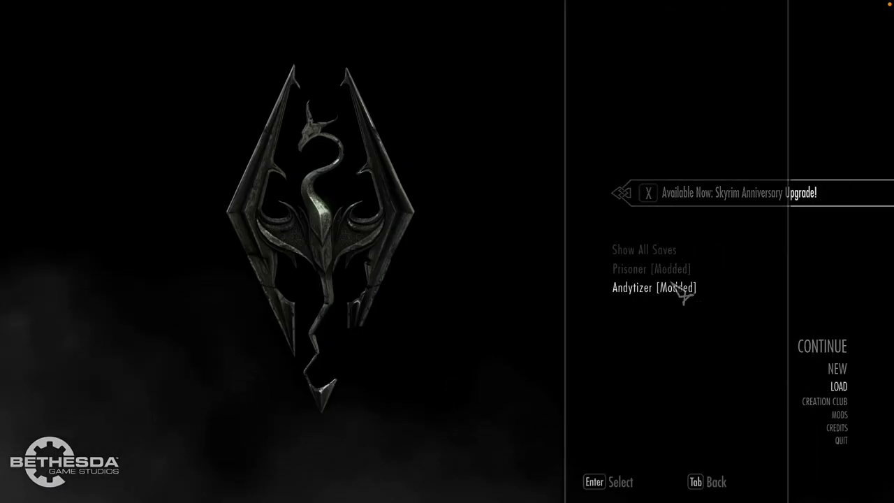
# Load the second character's Whiterun save, walk forward and talk to Lydia
pyautogui.click(683, 292)
pyautogui.click(658, 311)
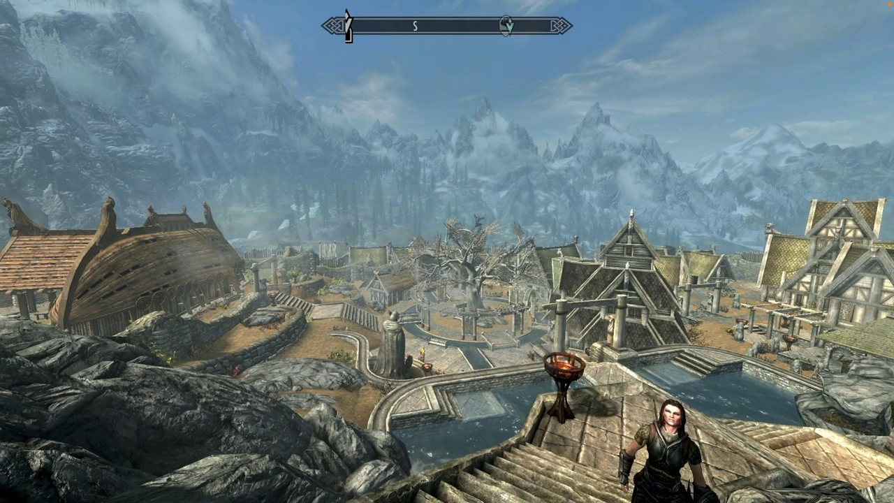
pyautogui.press('w')
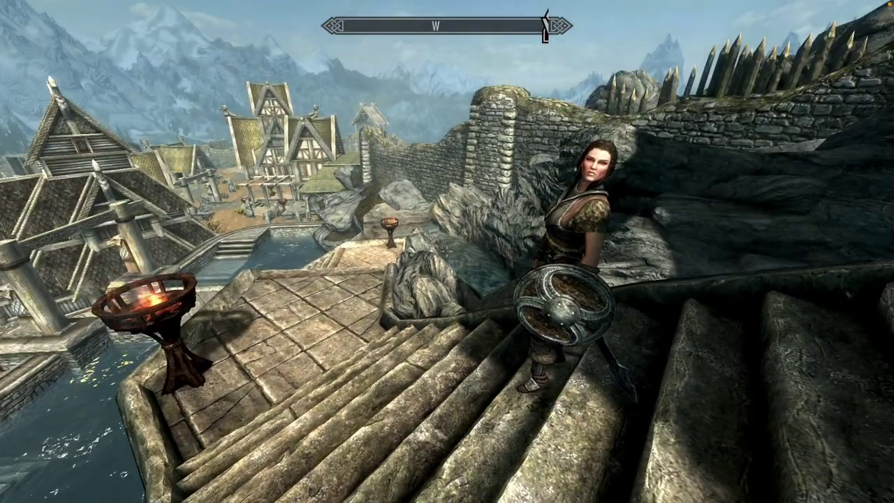
pyautogui.press('e')
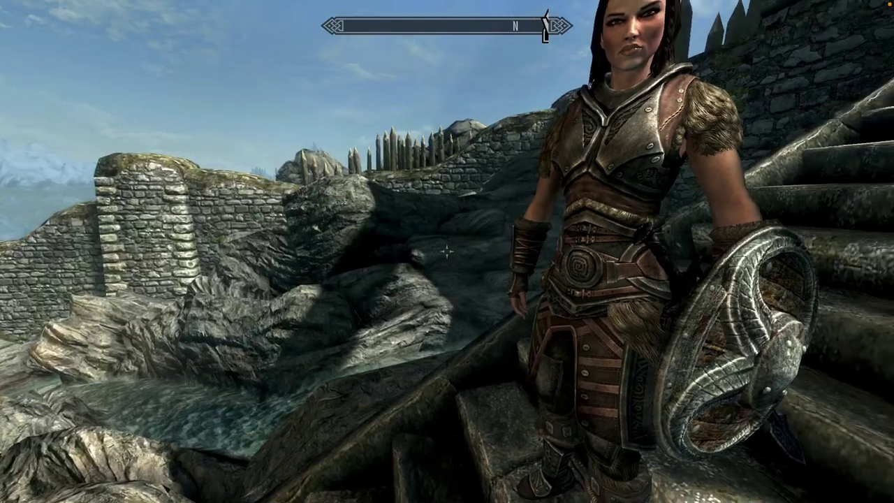
pyautogui.press('e')
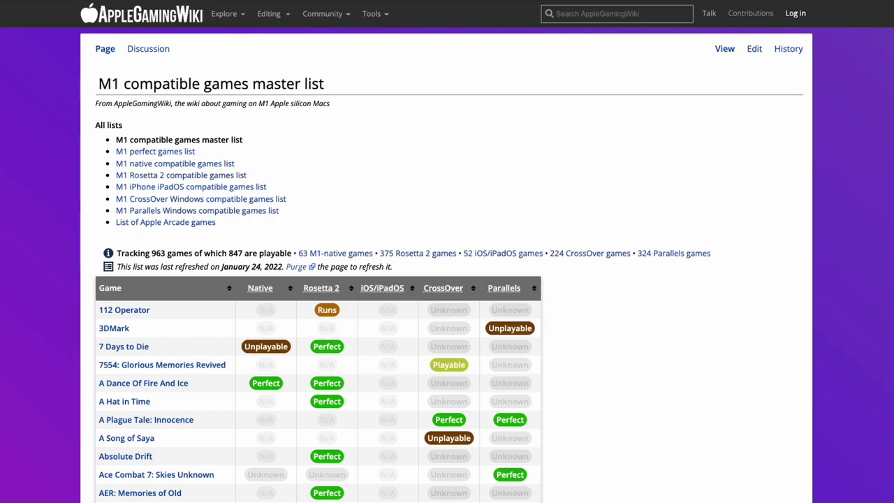
# Scroll down through the M1 compatible games master list table
pyautogui.scroll(-10, 447, 265)
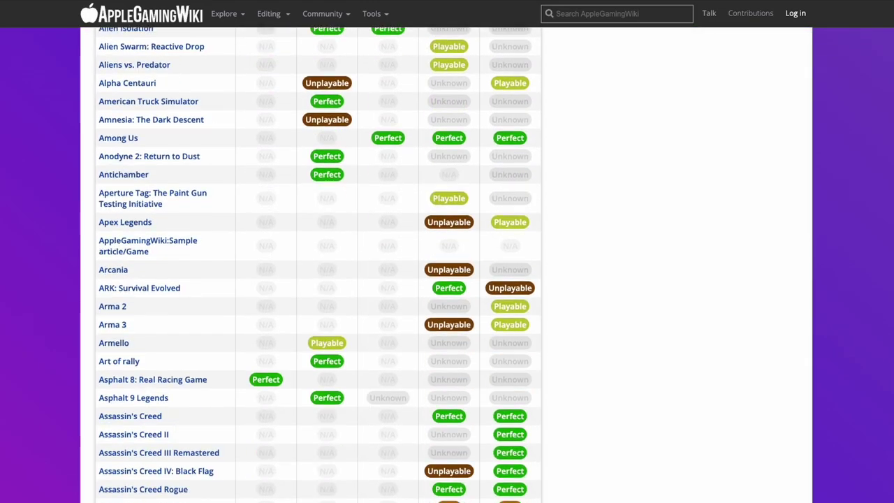
pyautogui.scroll(-8, 318, 265)
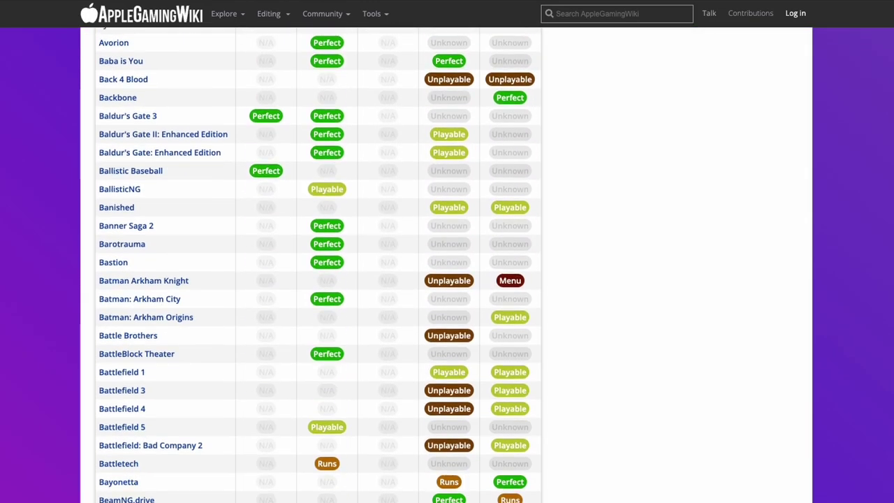
pyautogui.scroll(-8, 318, 265)
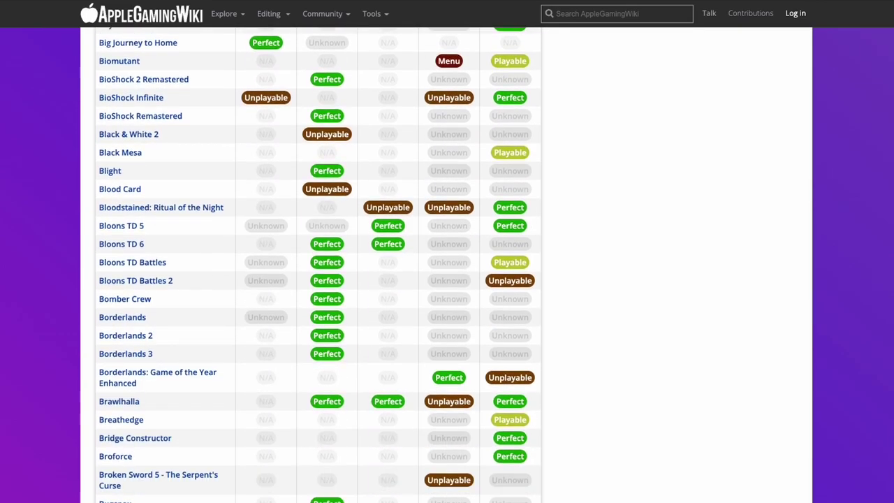
pyautogui.scroll(-8, 318, 265)
pyautogui.scroll(-8, 318, 266)
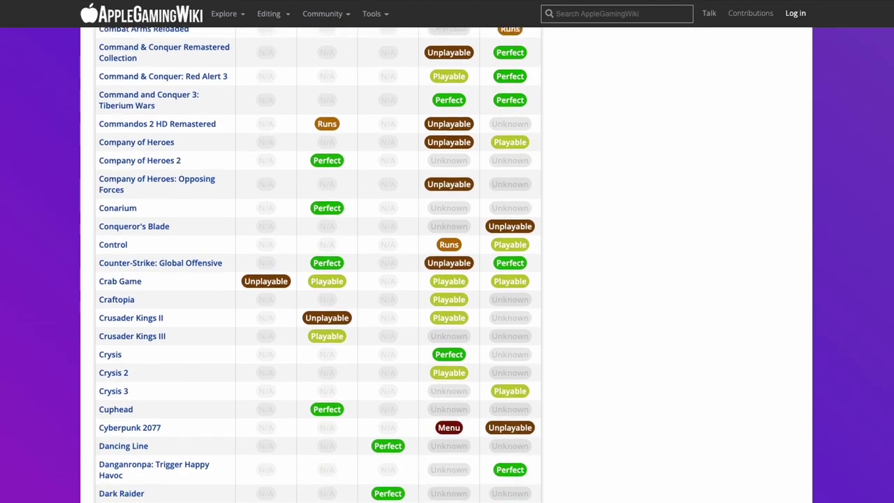
pyautogui.scroll(-8, 317, 265)
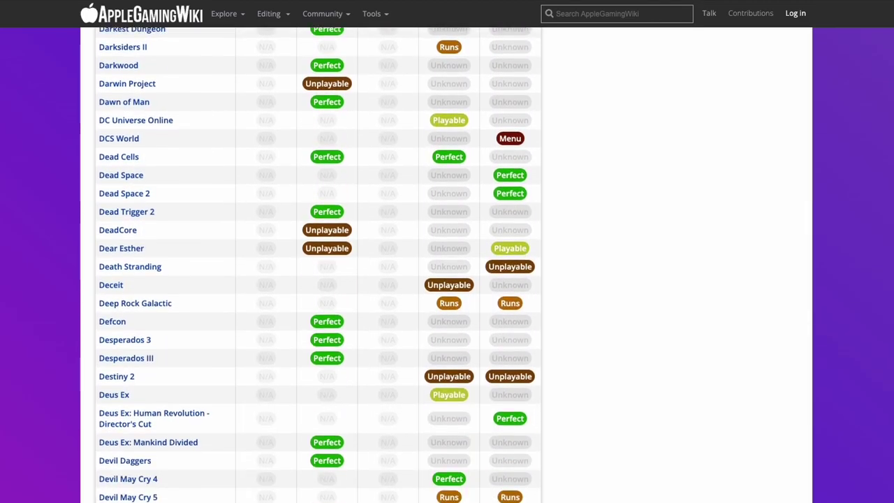
pyautogui.scroll(-8, 318, 265)
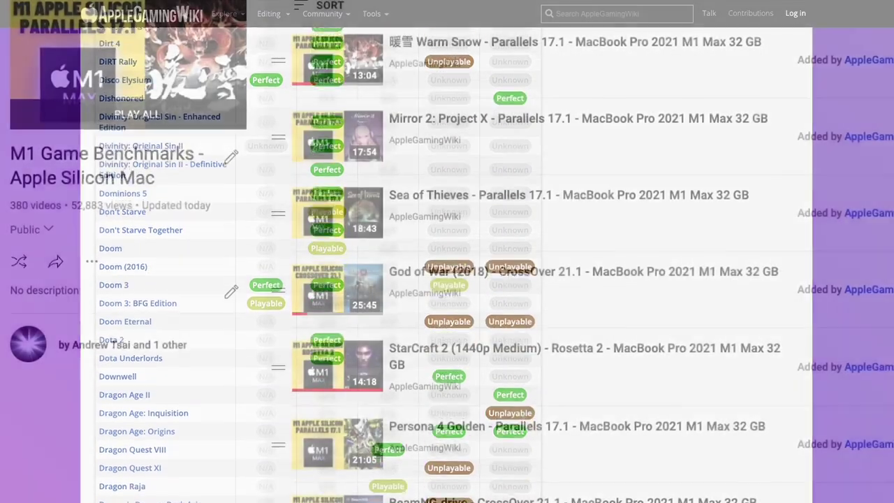